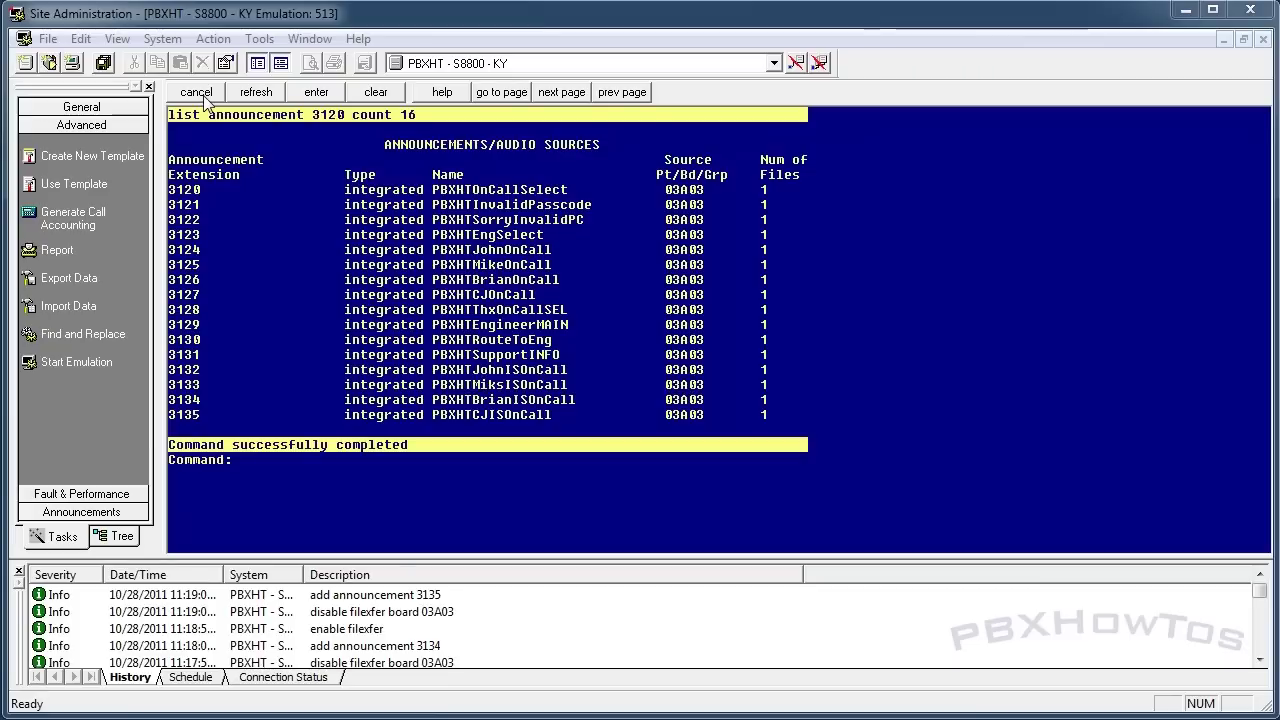
# Clear the announcement 3120–3135 listing from the terminal
pyautogui.click(204, 96)
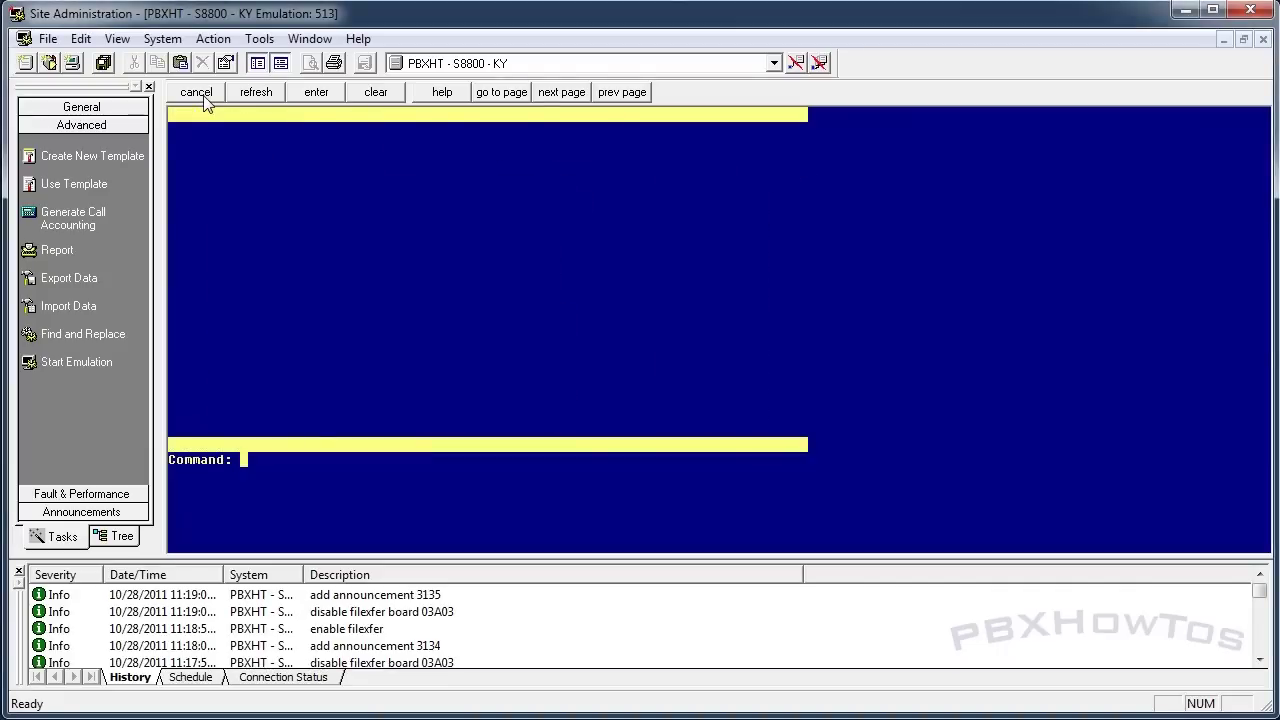
# Open the Variables for Vectors form with the 'ch var' command
pyautogui.write('cah w')
pyautogui.press('Return')
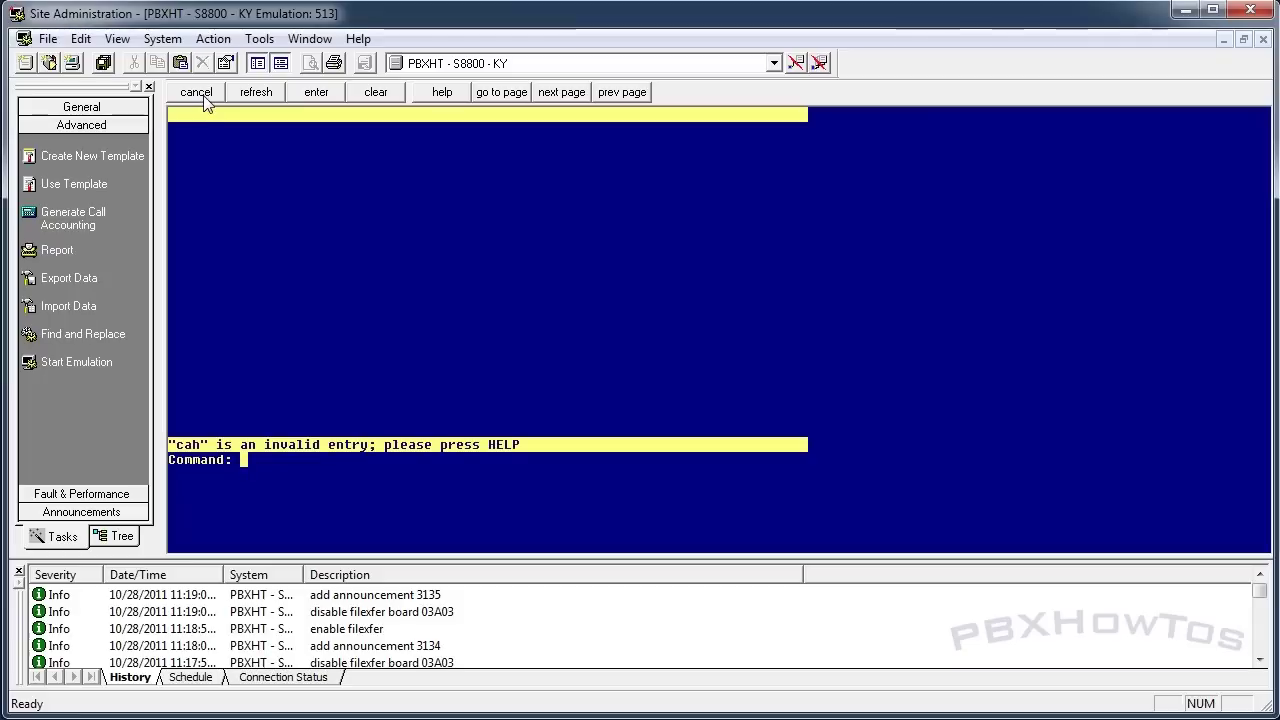
pyautogui.write('ch var')
pyautogui.press('Return')
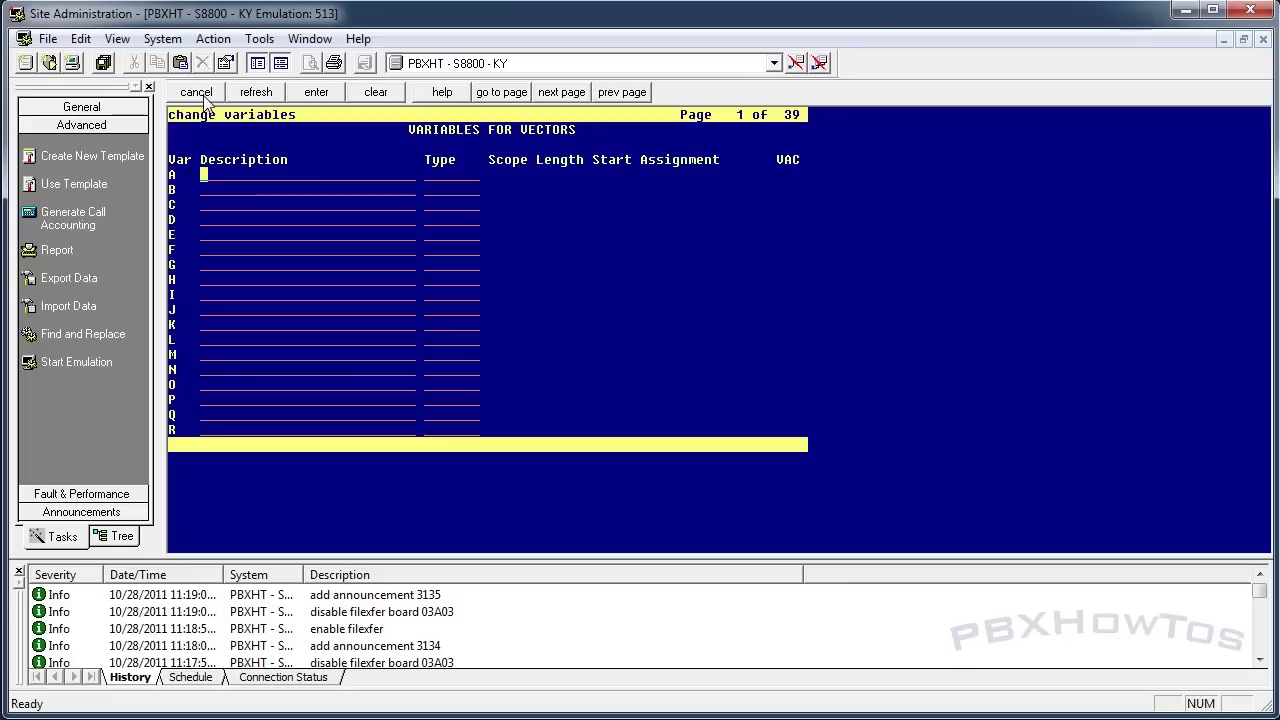
# Define variable A as ENGINEER SELECT: collect, scope G, length 1, start 1, assignment 4, and submit
pyautogui.write('ENGINEER')
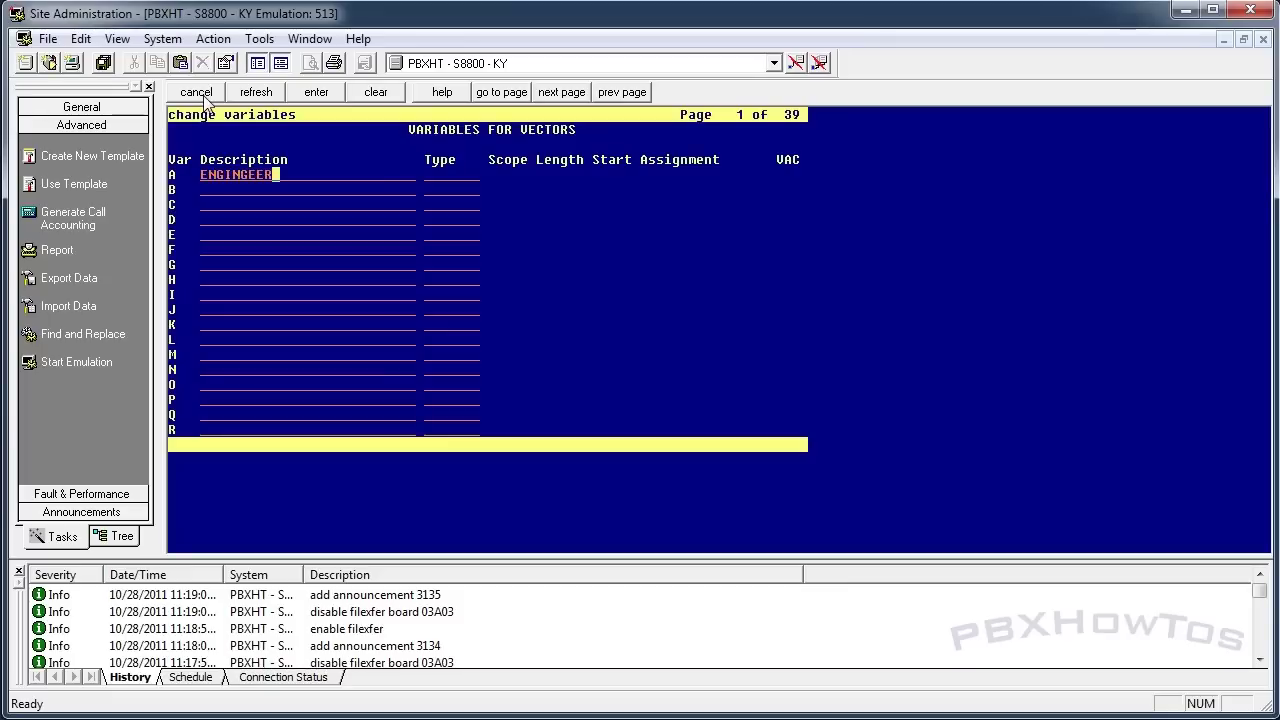
pyautogui.press('BackSpace')
pyautogui.press('BackSpace')
pyautogui.press('BackSpace')
pyautogui.press('BackSpace')
pyautogui.write('EER SELECT')
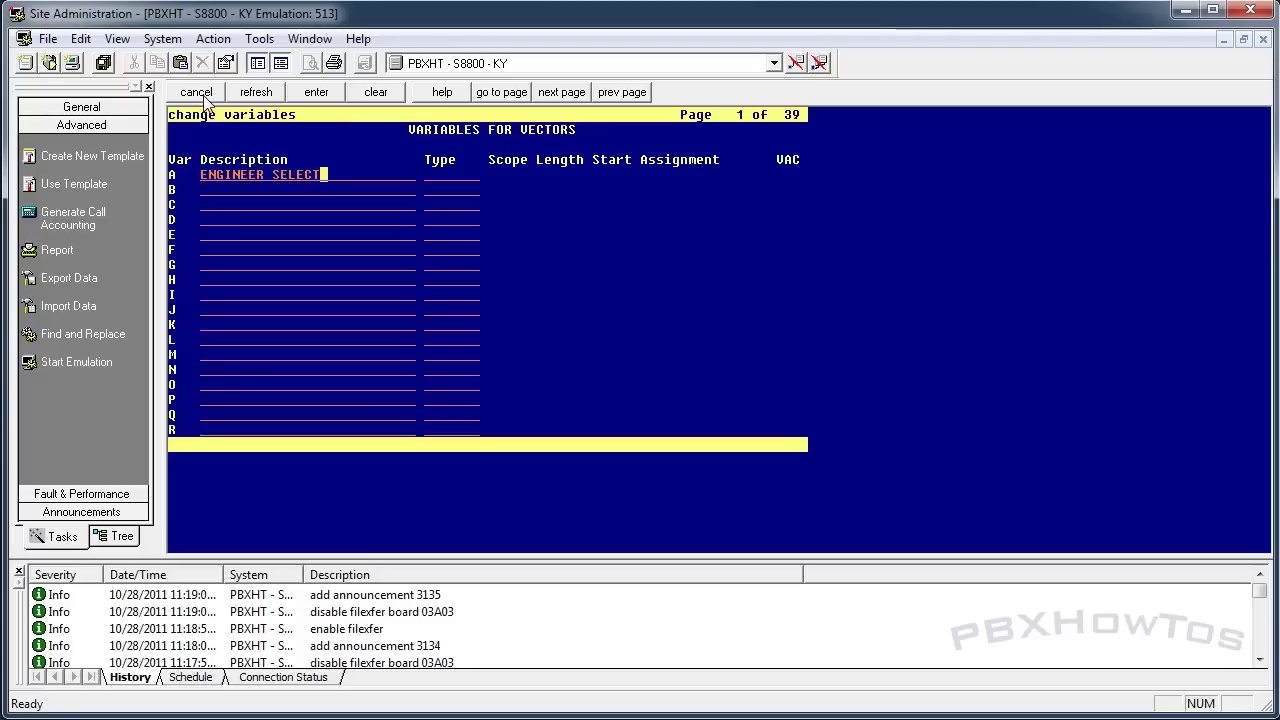
pyautogui.press('Tab')
pyautogui.write('collect')
pyautogui.press('Tab')
pyautogui.write('G')
pyautogui.press('Tab')
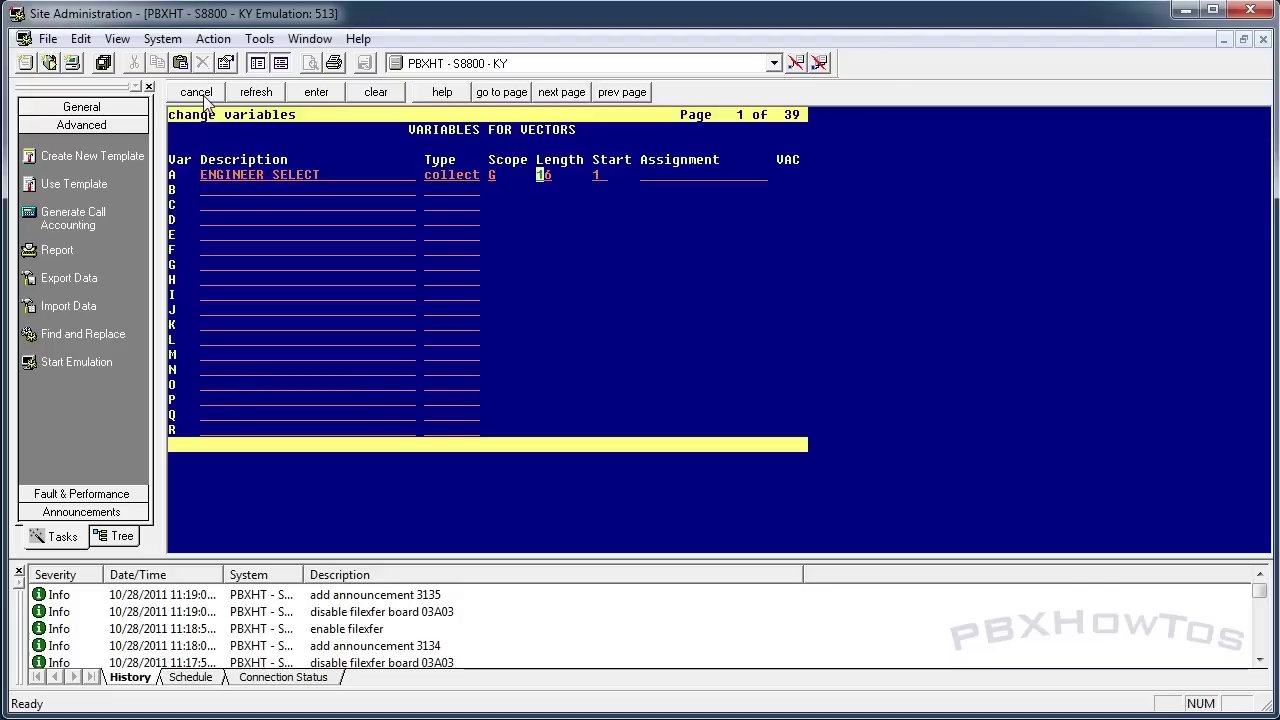
pyautogui.write('1')
pyautogui.press('Tab')
pyautogui.press('Tab')
pyautogui.write('4')
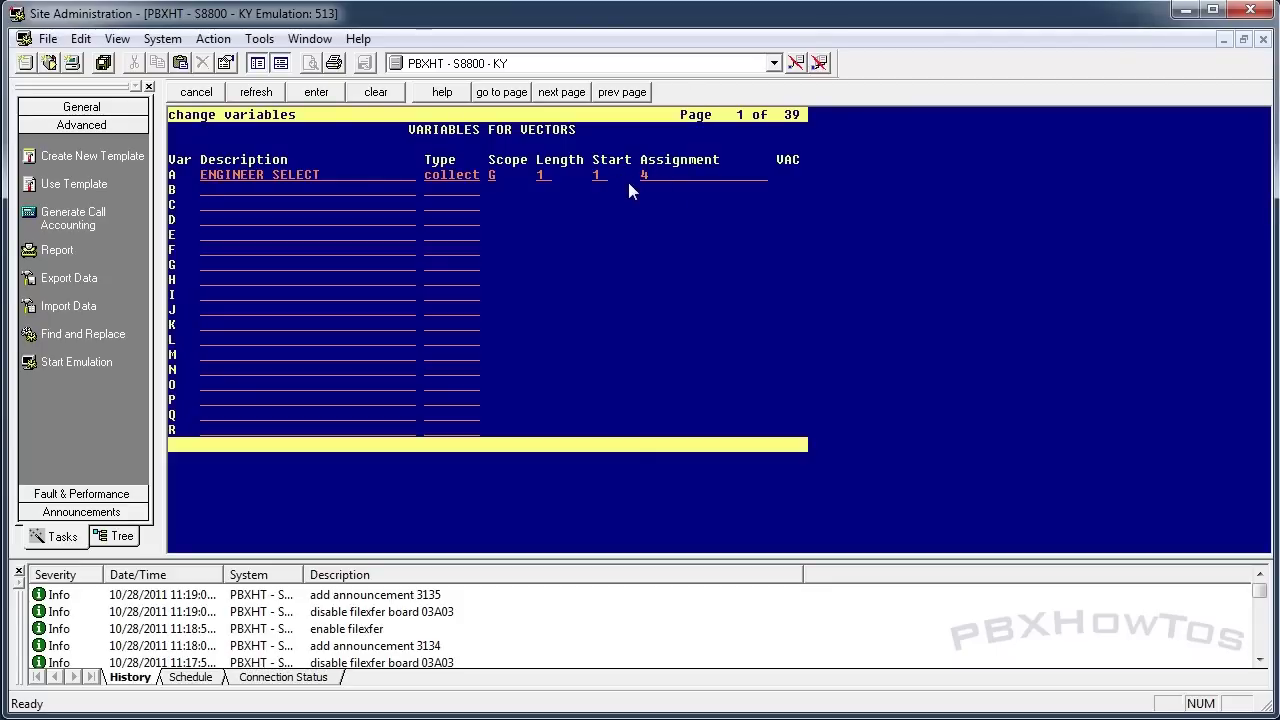
pyautogui.click(660, 179)
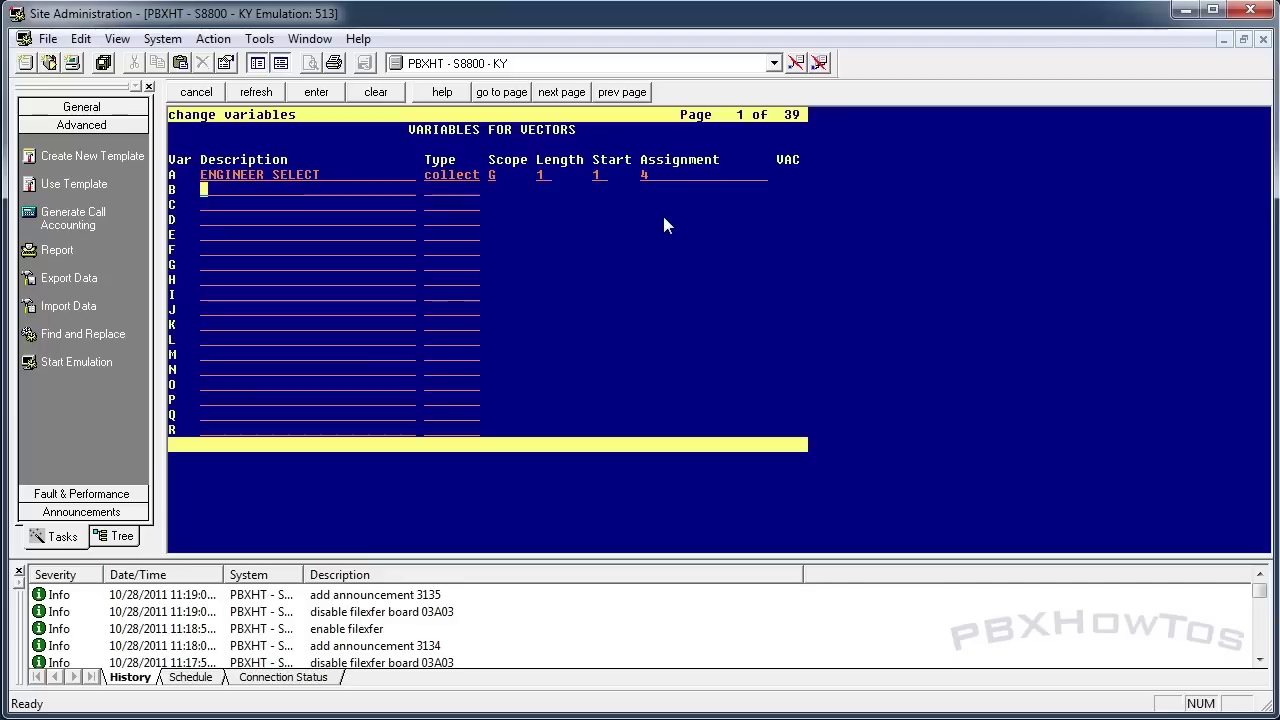
pyautogui.press('F3')
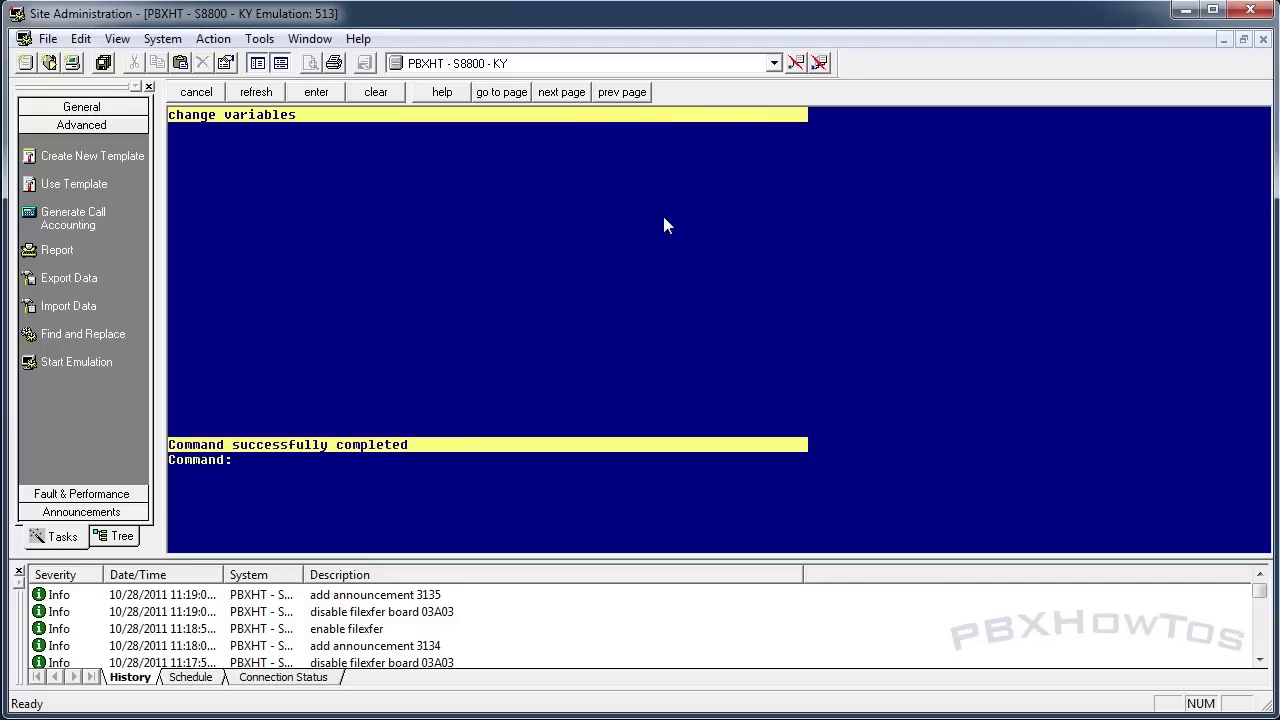
# Back out of vector 13 and open call vector 131 with 'change vector 131'
pyautogui.write('ch en')
pyautogui.press('BackSpace')
pyautogui.press('BackSpace')
pyautogui.press('BackSpace')
pyautogui.press('BackSpace')
pyautogui.press('BackSpace')
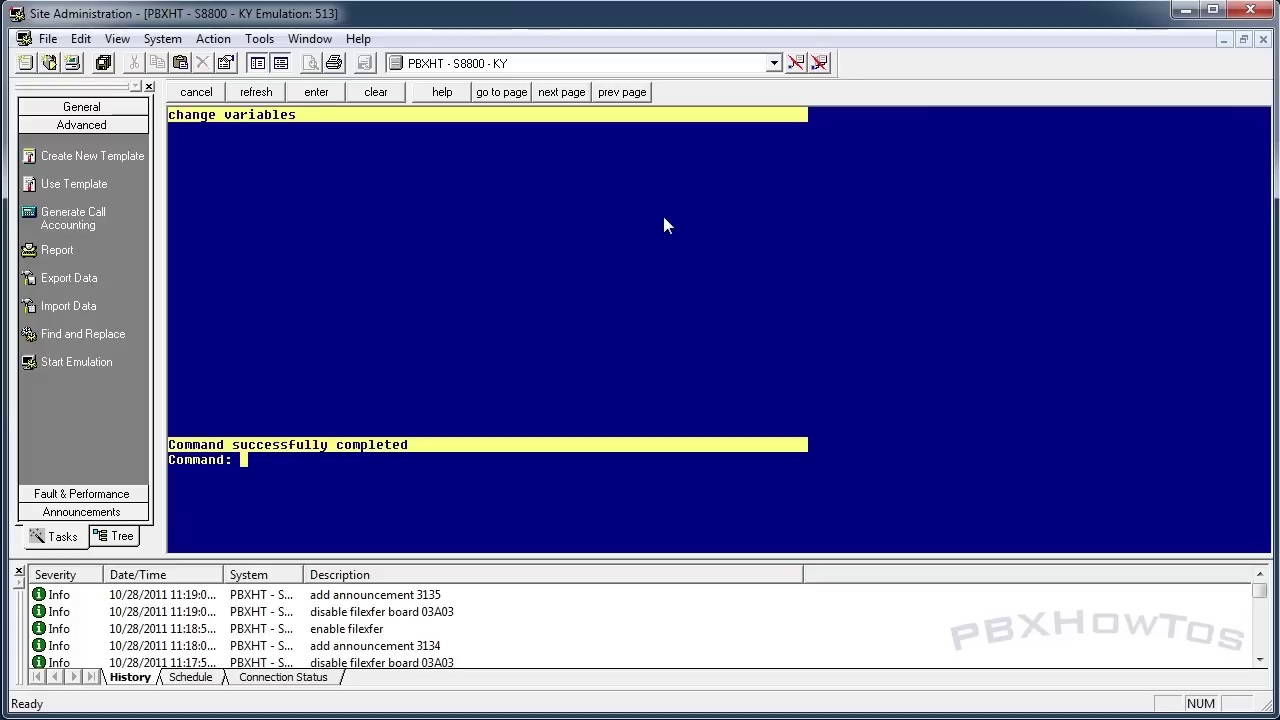
pyautogui.write('ch vec 13')
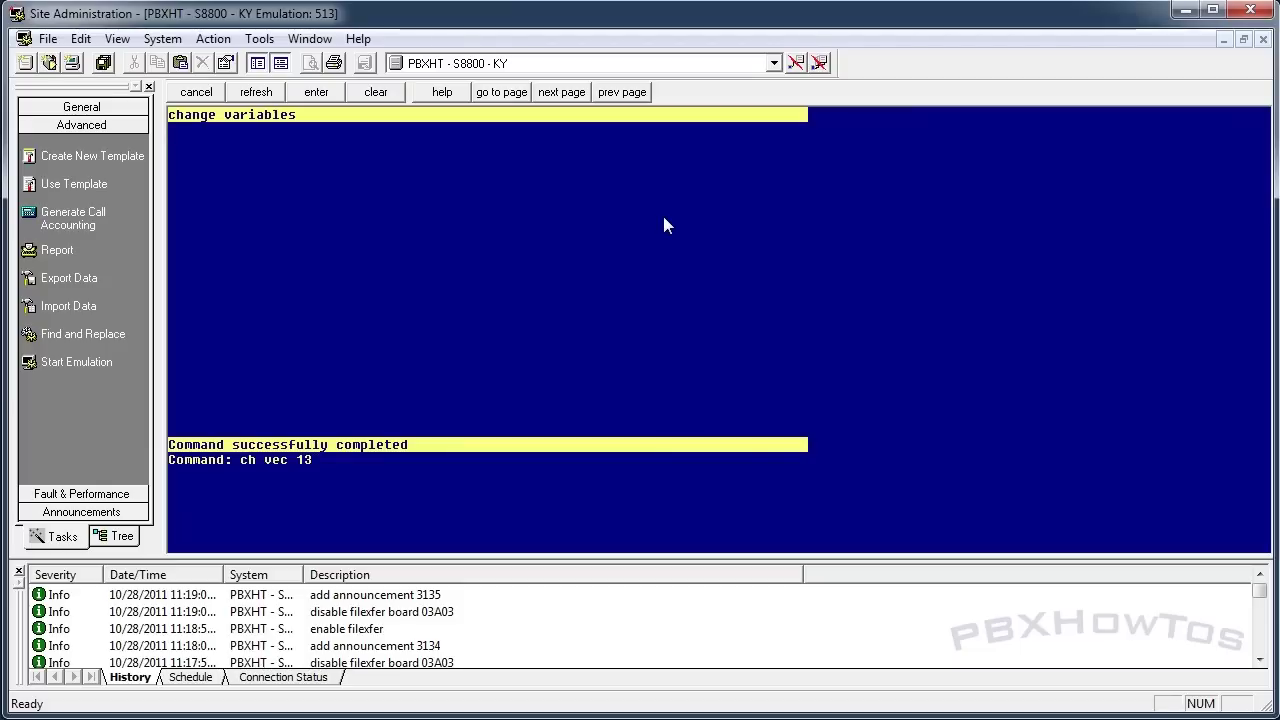
pyautogui.press('Return')
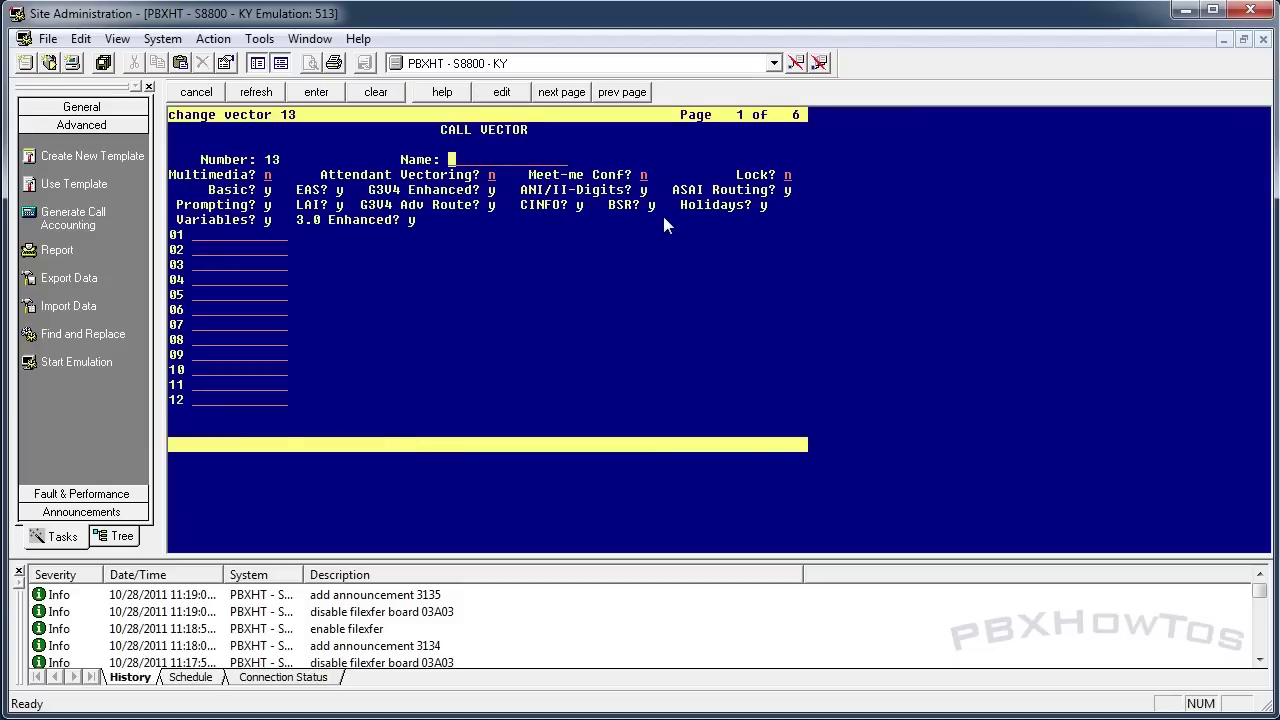
pyautogui.press('F1')
pyautogui.write('ch')
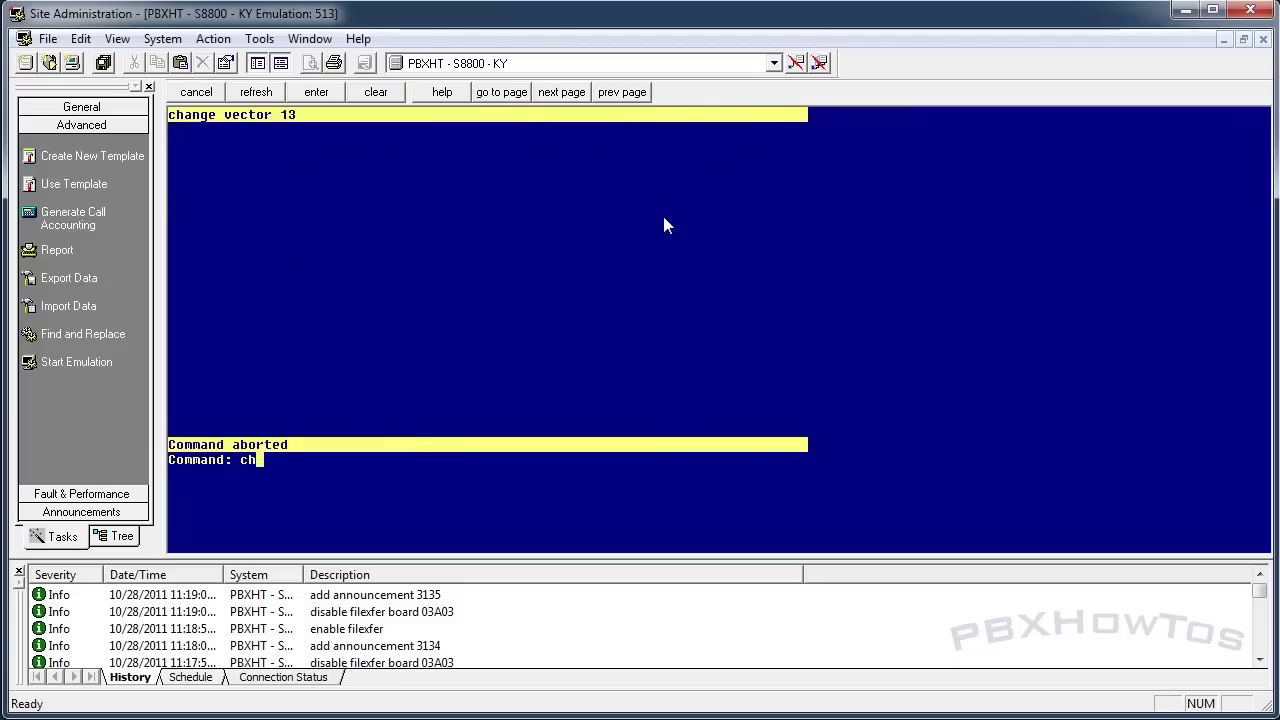
pyautogui.write('ange vector 131')
pyautogui.press('Return')
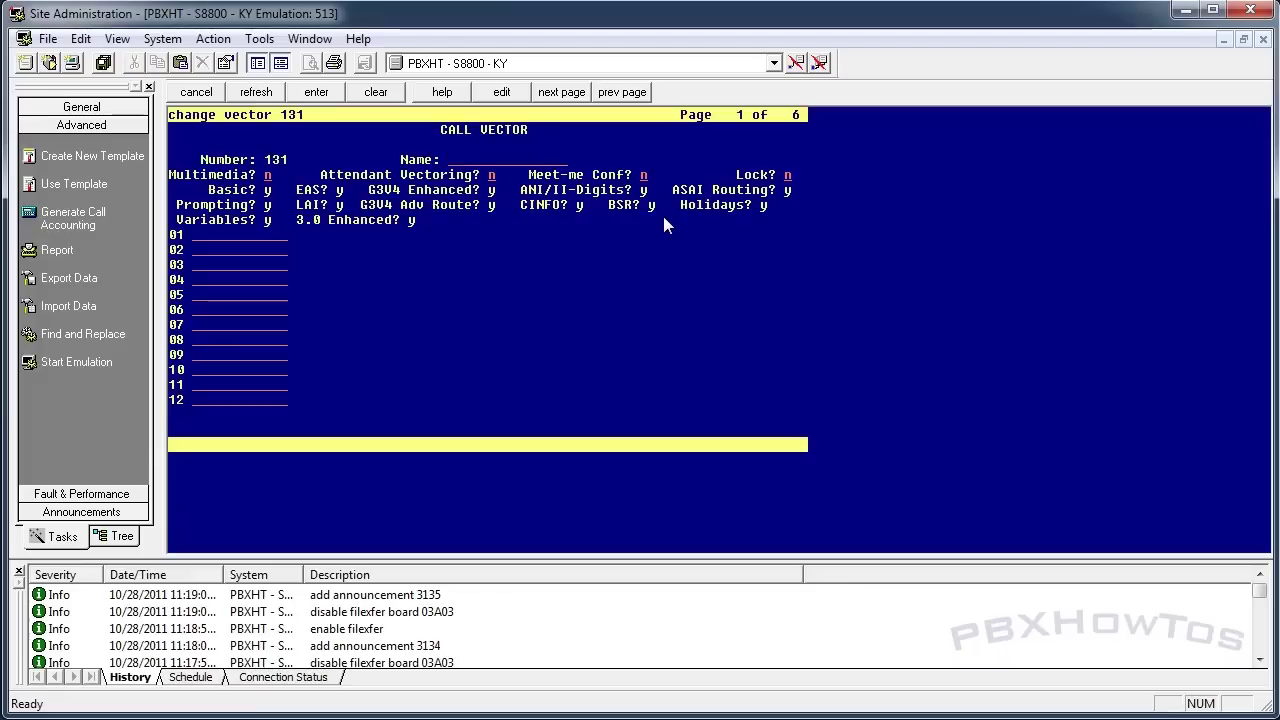
# Name vector 131 PBXHT-ENG-FIND, set step 01 to wait 2 secs hearing ringback, and begin step 02 as goto step
pyautogui.write('PBXHT')
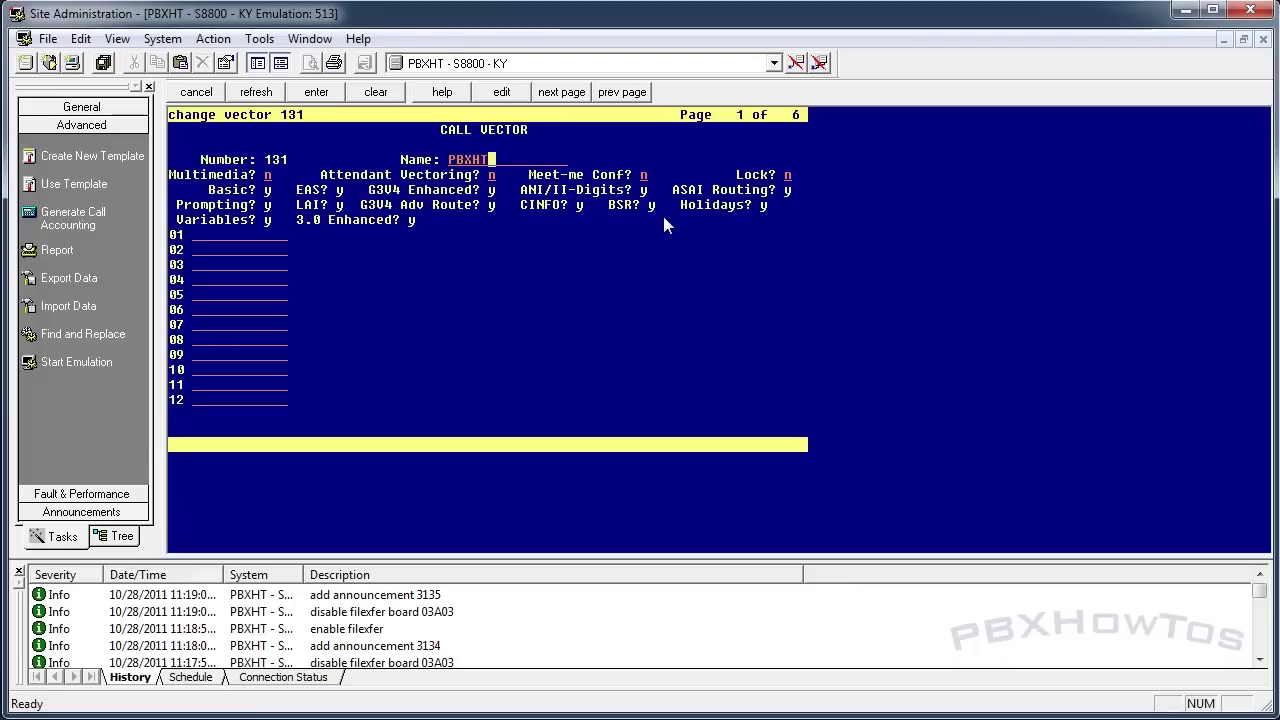
pyautogui.write('-ENG-FIND')
pyautogui.press('Tab')
pyautogui.press('Tab')
pyautogui.press('Tab')
pyautogui.press('Tab')
pyautogui.press('Tab')
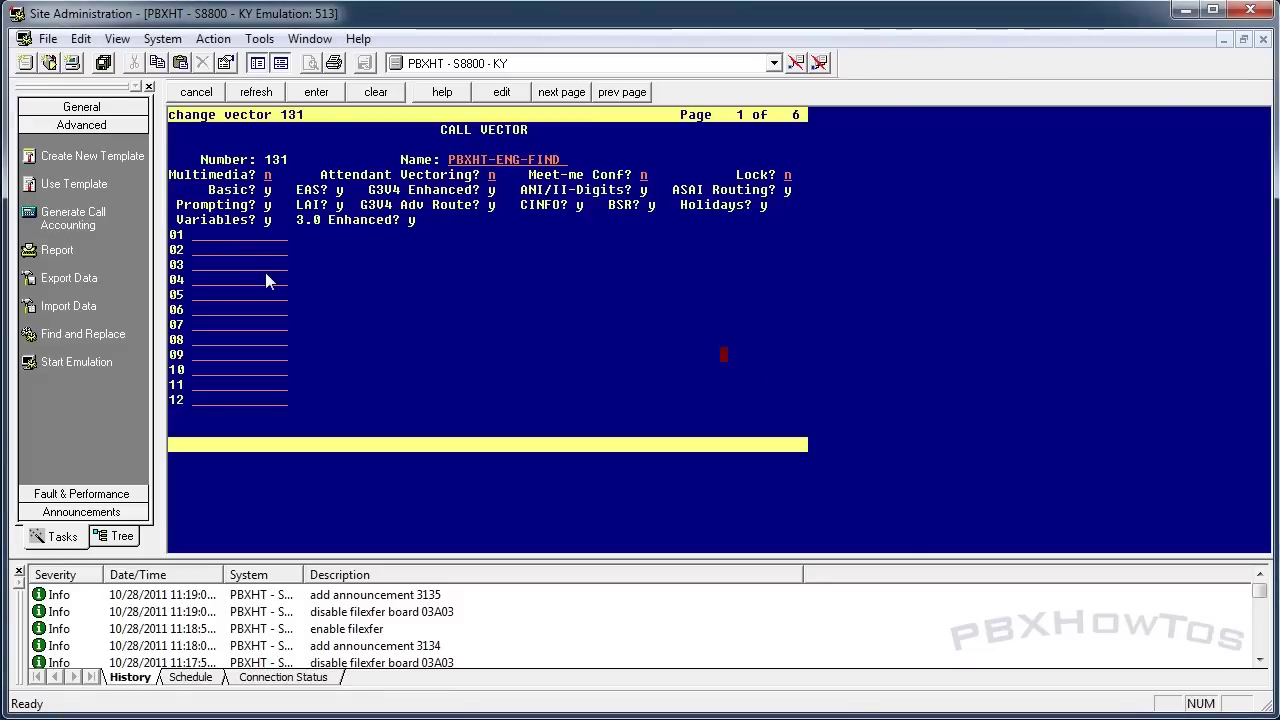
pyautogui.write('wait')
pyautogui.press('Tab')
pyautogui.write('2')
pyautogui.press('Tab')
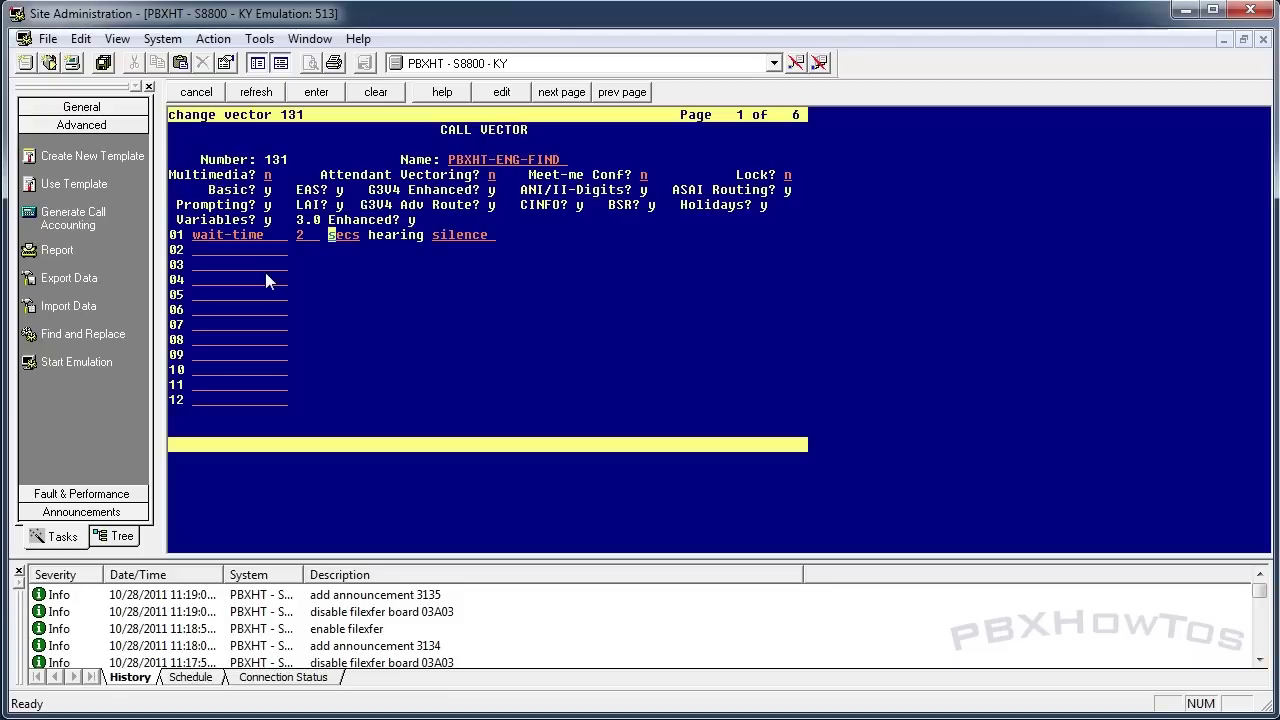
pyautogui.press('Tab')
pyautogui.write('ringback')
pyautogui.write('goto')
pyautogui.press('Tab')
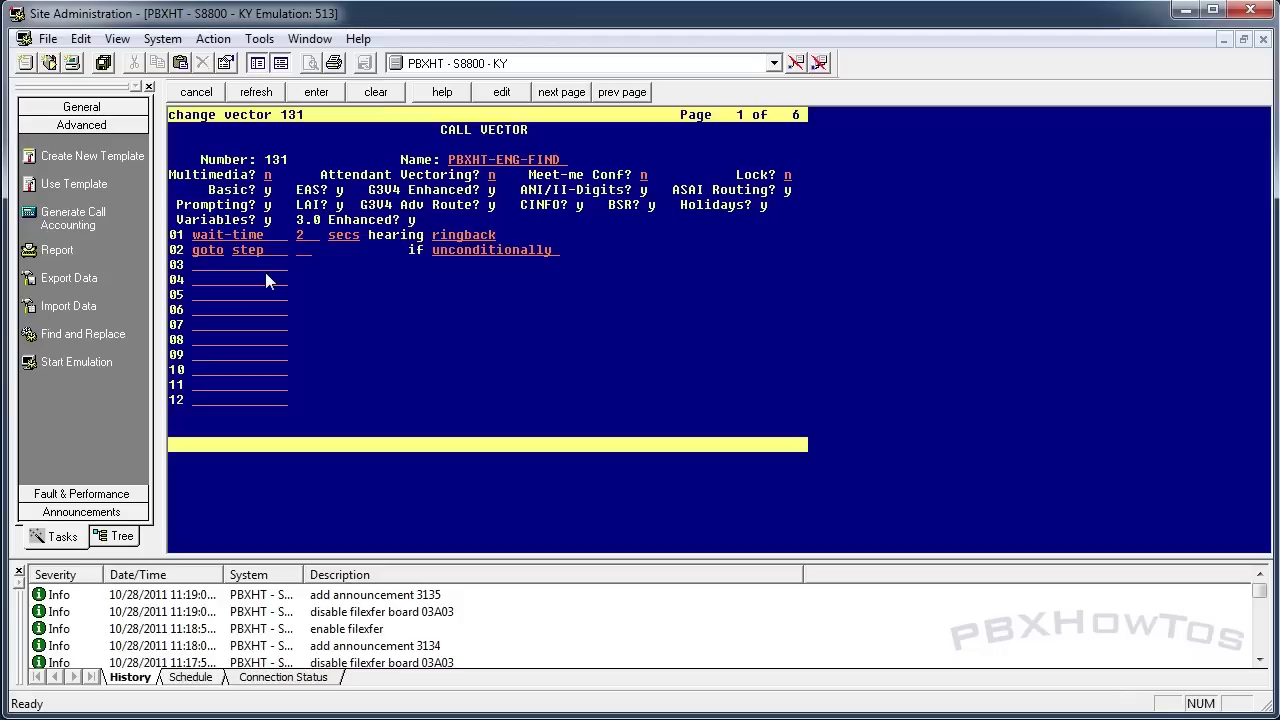
# Make step 02 go to step 7 if A = 1
pyautogui.write('7')
pyautogui.press('Tab')
pyautogui.write('A')
pyautogui.press('Tab')
pyautogui.write('=')
pyautogui.press('Tab')
pyautogui.write('1')
pyautogui.press('Tab')
# Make step 03 go to step 8 if A = 2
pyautogui.write('goto')
pyautogui.press('Tab')
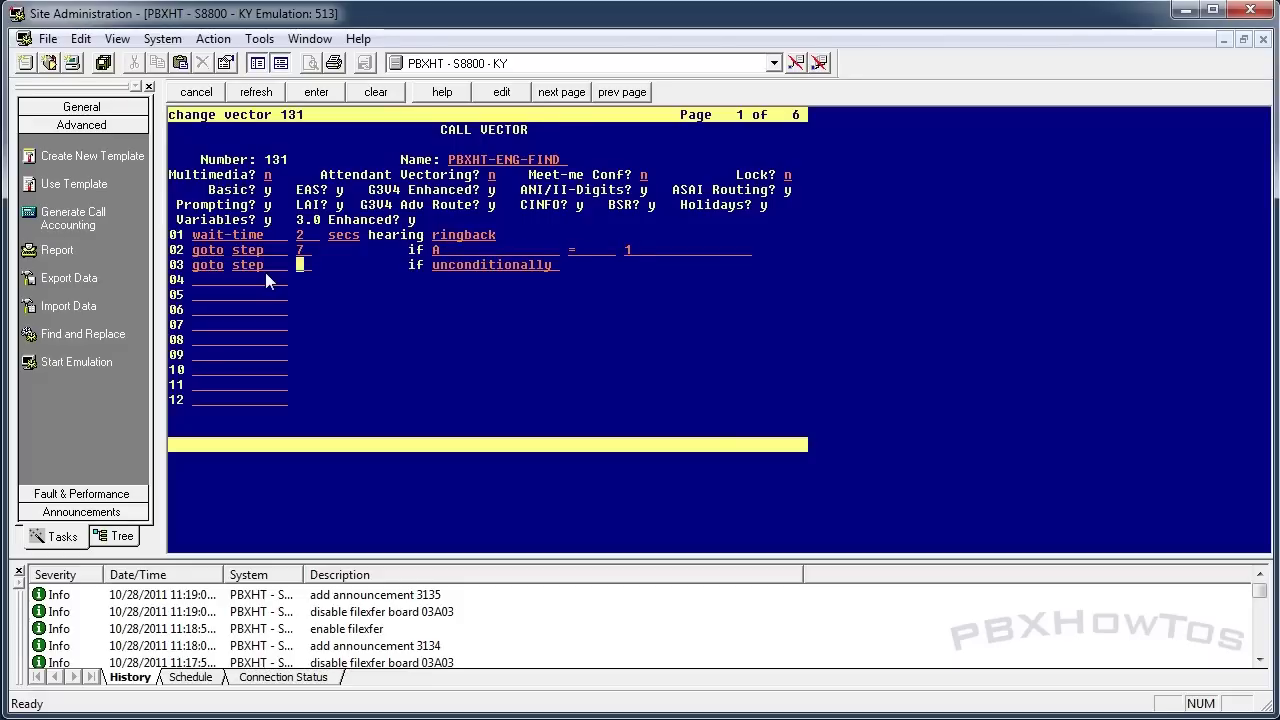
pyautogui.write('8')
pyautogui.press('Tab')
pyautogui.write('A')
pyautogui.press('Tab')
pyautogui.write('-')
pyautogui.press('Tab')
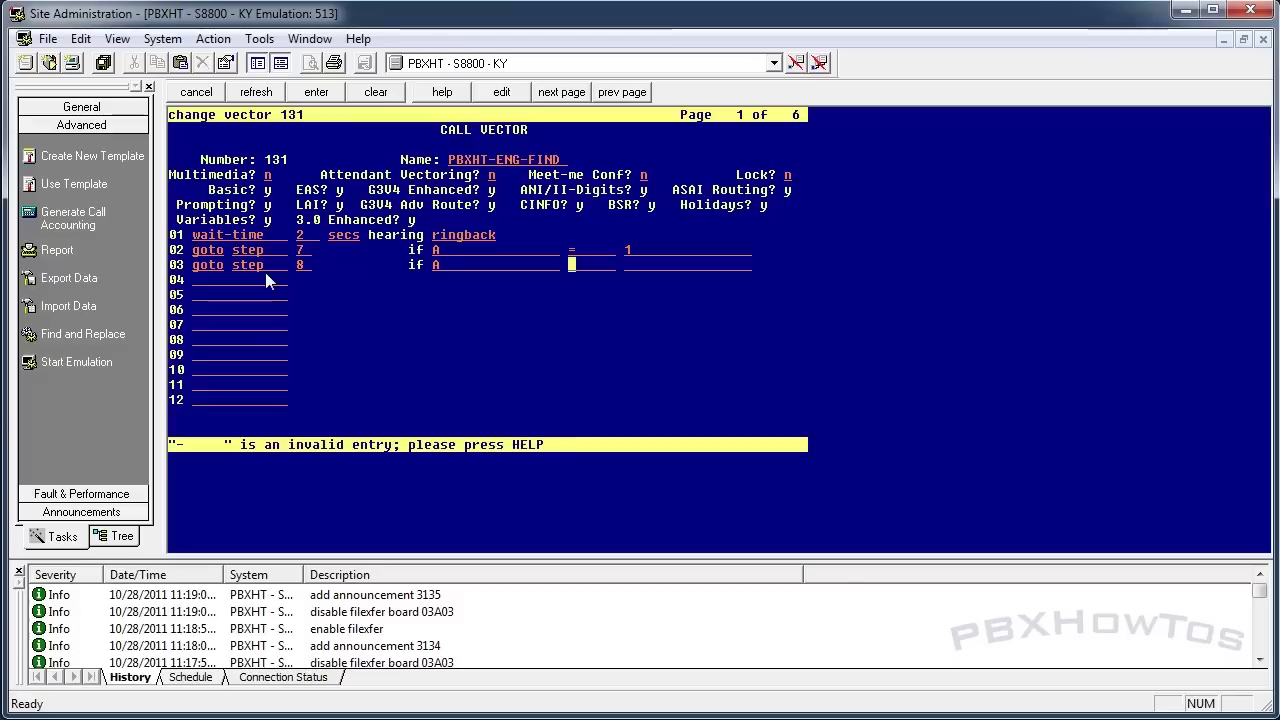
pyautogui.write('=')
pyautogui.press('Tab')
pyautogui.write('2')
pyautogui.press('Tab')
# Make step 04 go to step 9 if A = 3
pyautogui.write('goto')
pyautogui.press('Tab')
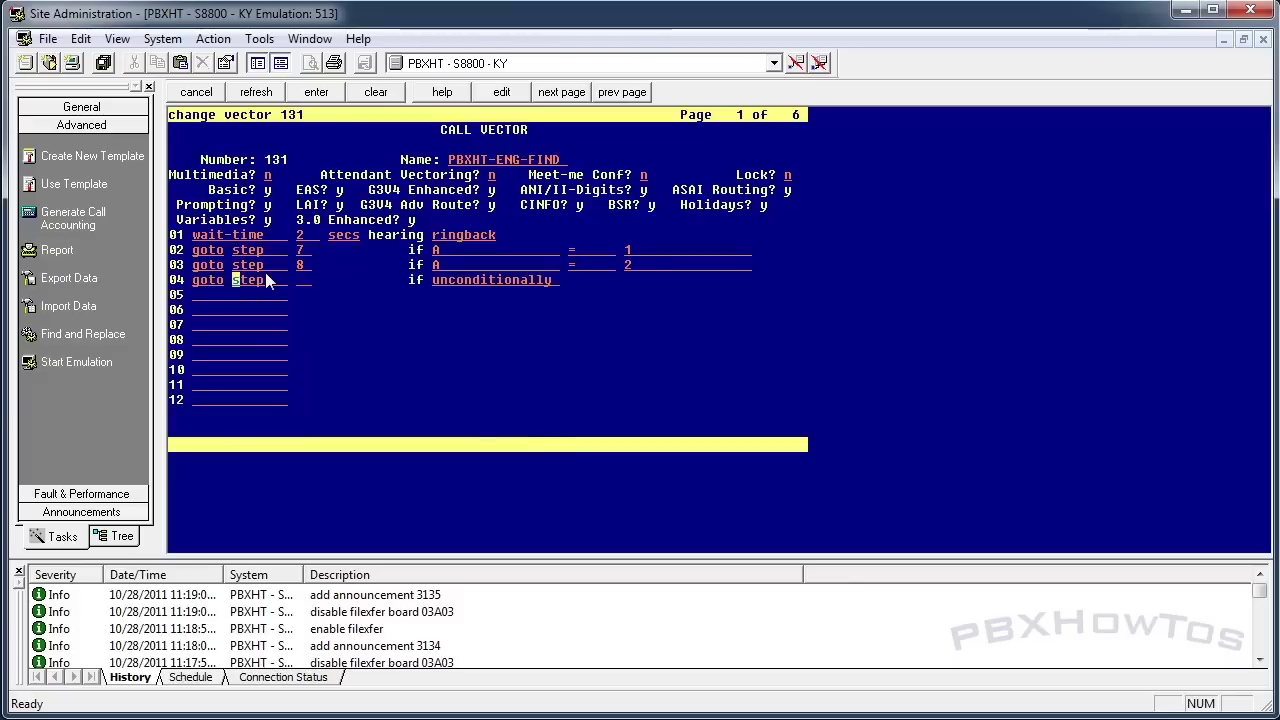
pyautogui.write('9')
pyautogui.press('Tab')
pyautogui.write('A')
pyautogui.press('Tab')
pyautogui.write('=')
pyautogui.press('Tab')
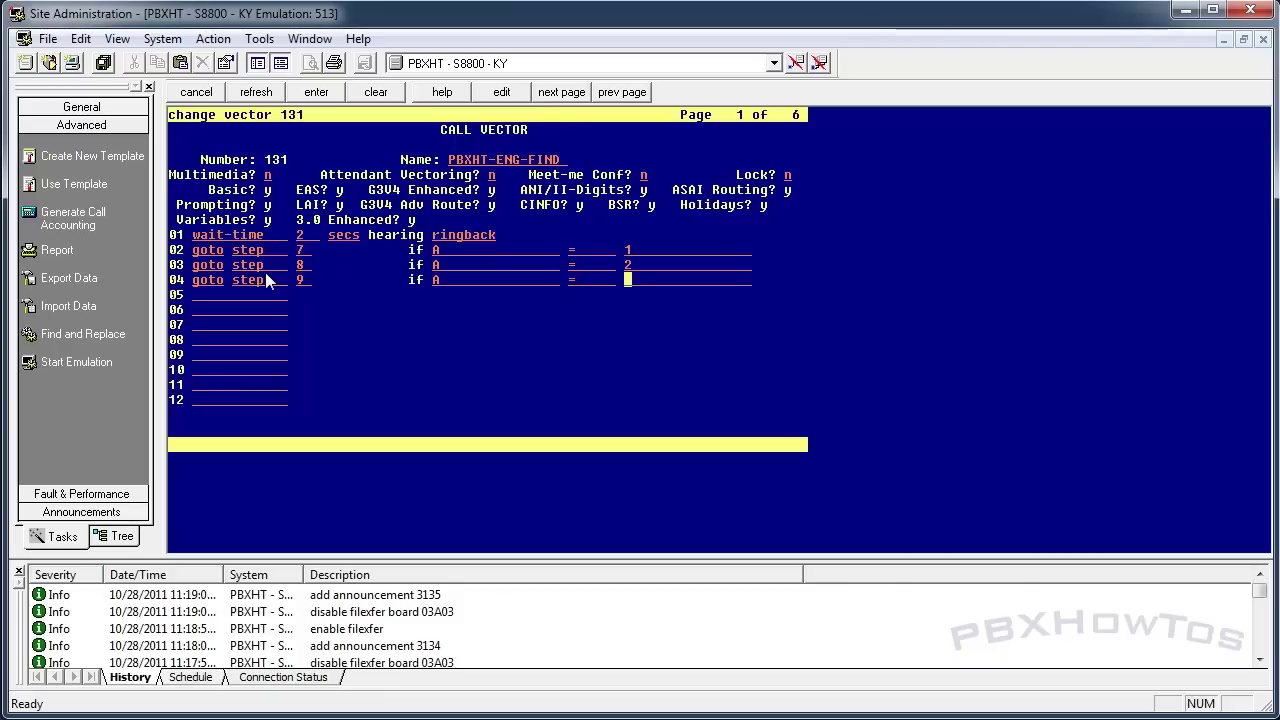
pyautogui.write('3')
pyautogui.press('Tab')
# Make step 05 go to step 10 if A = 4
pyautogui.write('goto')
pyautogui.press('Tab')
pyautogui.press('Tab')
pyautogui.write('10')
pyautogui.press('Tab')
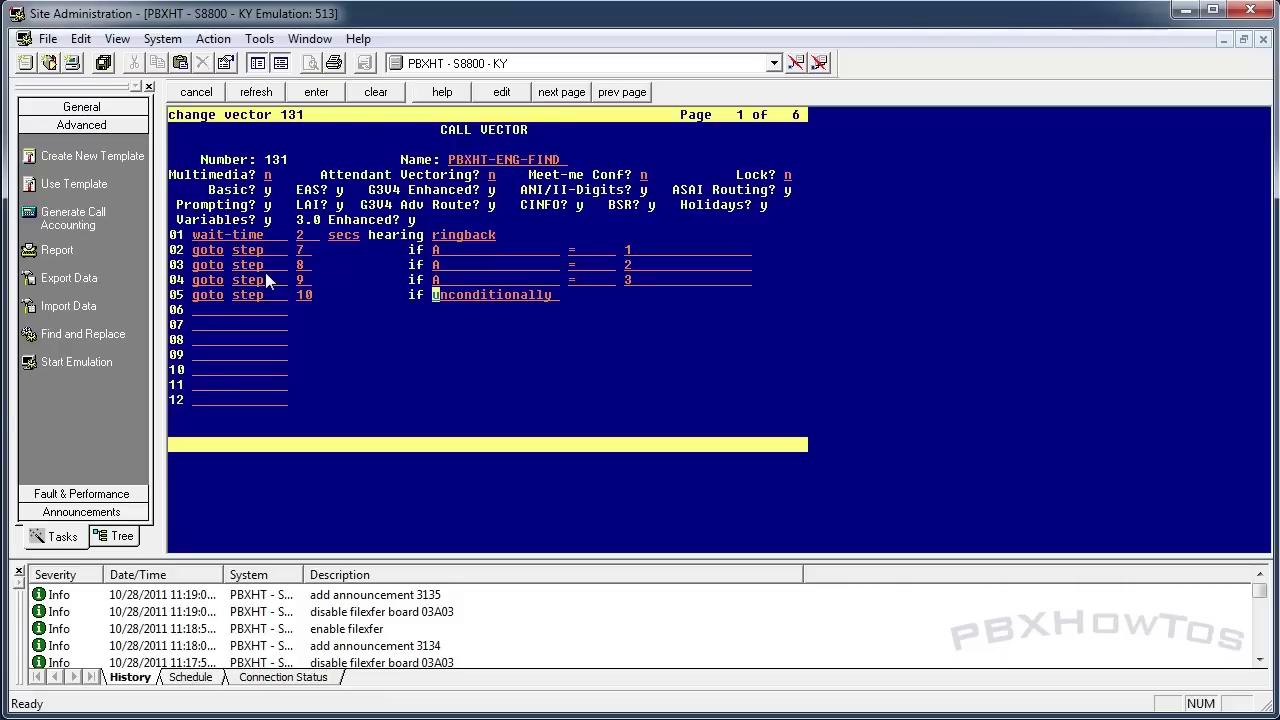
pyautogui.write('A')
pyautogui.press('Tab')
pyautogui.write('=')
pyautogui.press('Tab')
pyautogui.write('4')
pyautogui.press('Tab')
pyautogui.press('Tab')
pyautogui.press('Tab')
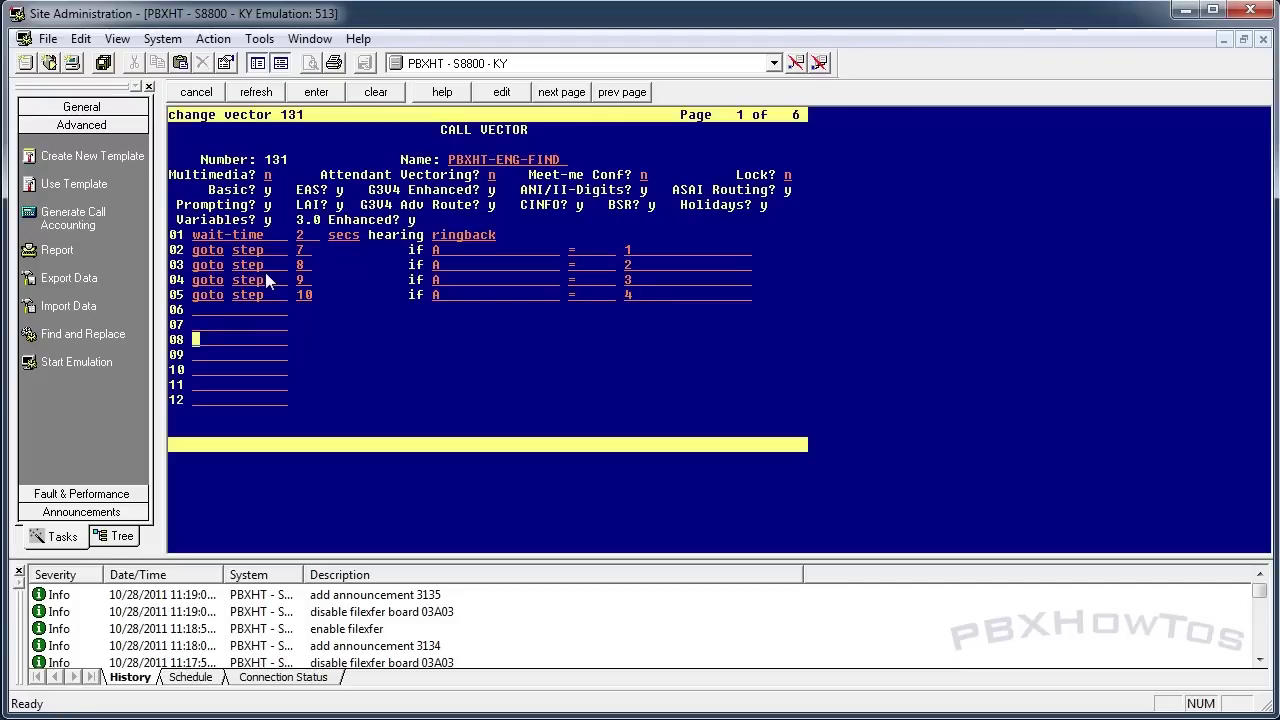
pyautogui.press('Up')
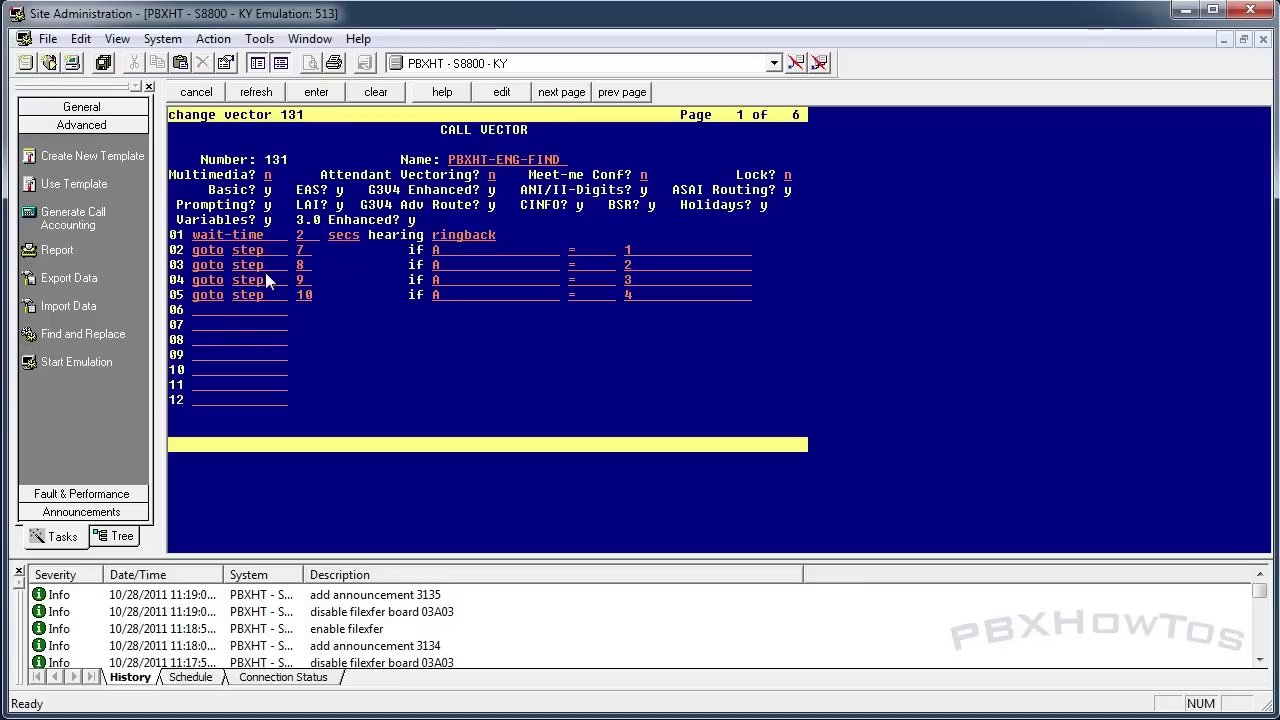
# Set steps 07 and 08 to disconnect after announcements 3132 and 3133
pyautogui.write('dis')
pyautogui.press('Tab')
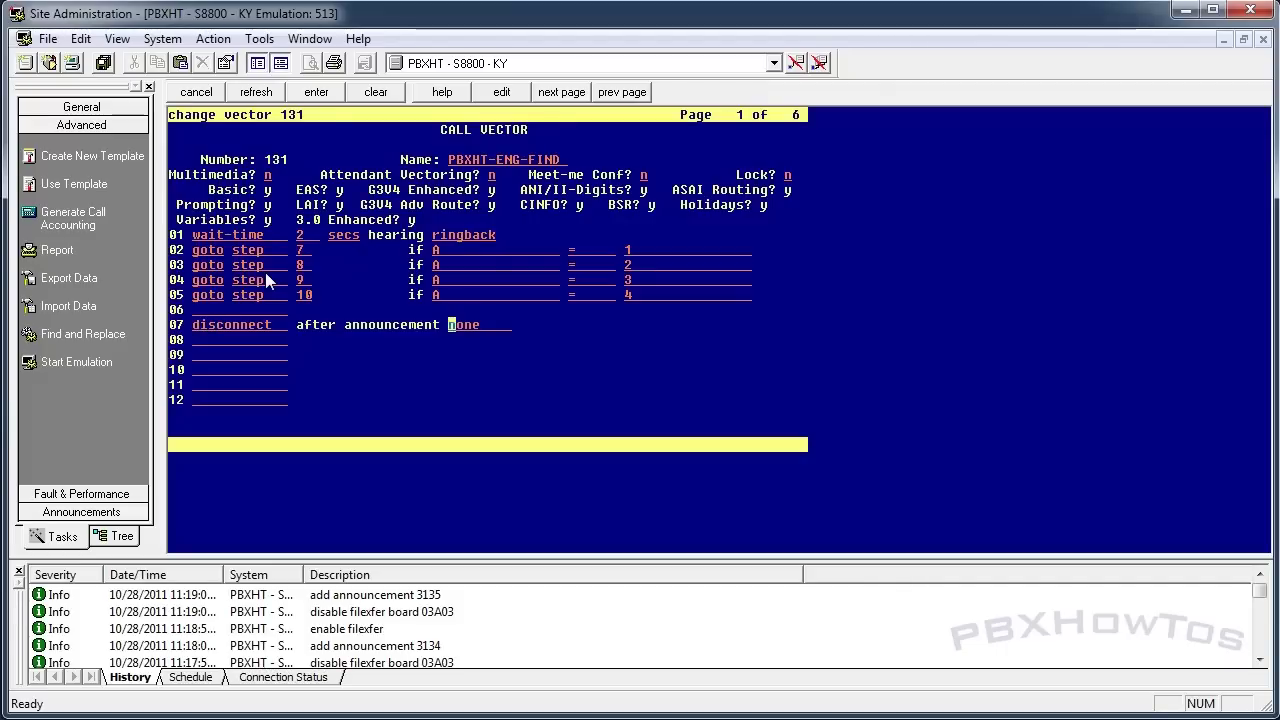
pyautogui.write('3')
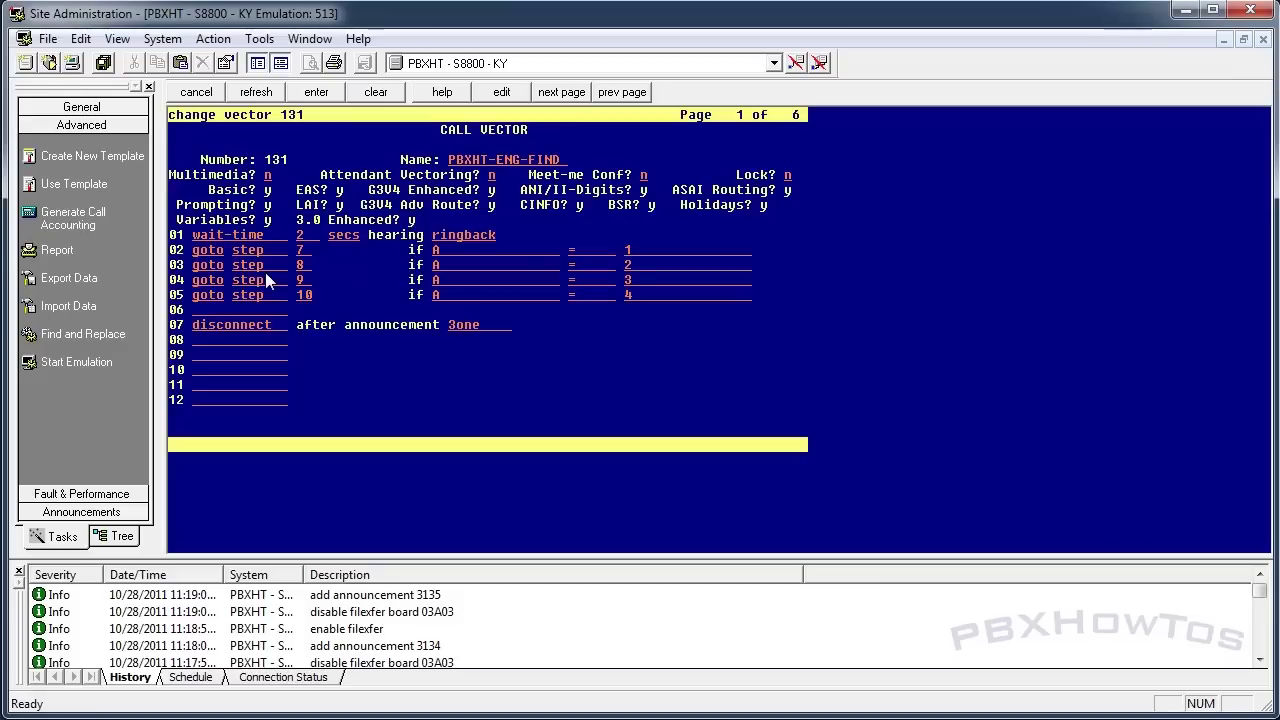
pyautogui.write('132')
pyautogui.press('Tab')
pyautogui.write('dis')
pyautogui.press('Tab')
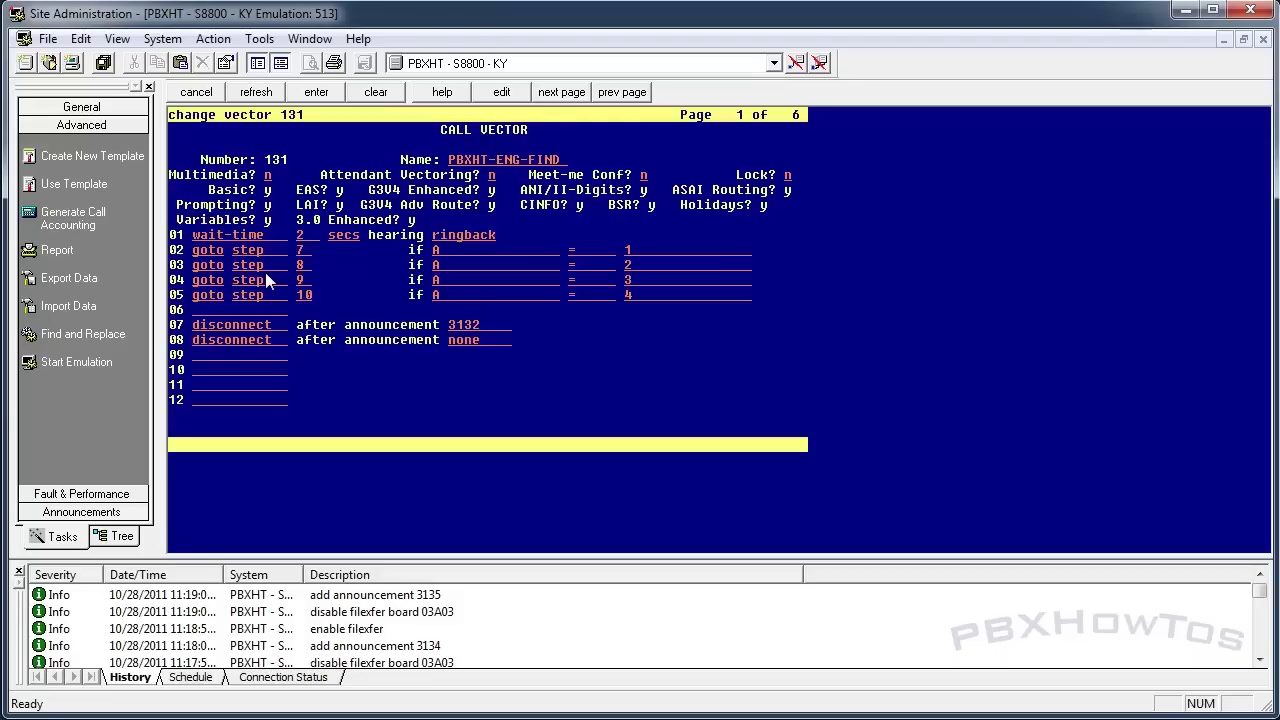
pyautogui.write('3133')
pyautogui.press('Tab')
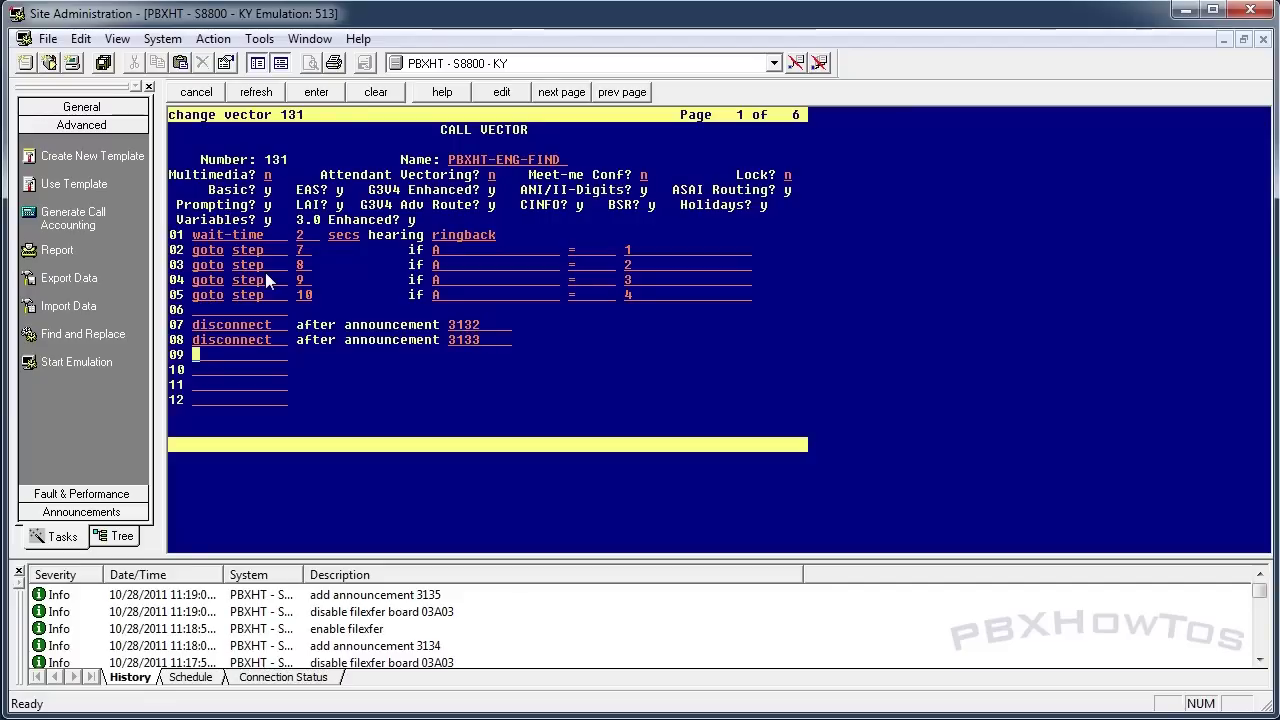
# Set steps 09 and 10 to disconnect after announcements 3134 and 3135, and step 11 to stop
pyautogui.write('dis')
pyautogui.press('Tab')
pyautogui.write('3134')
pyautogui.press('Tab')
pyautogui.write('dis')
pyautogui.press('Tab')
pyautogui.write('3313')
pyautogui.press('BackSpace')
pyautogui.press('BackSpace')
pyautogui.press('BackSpace')
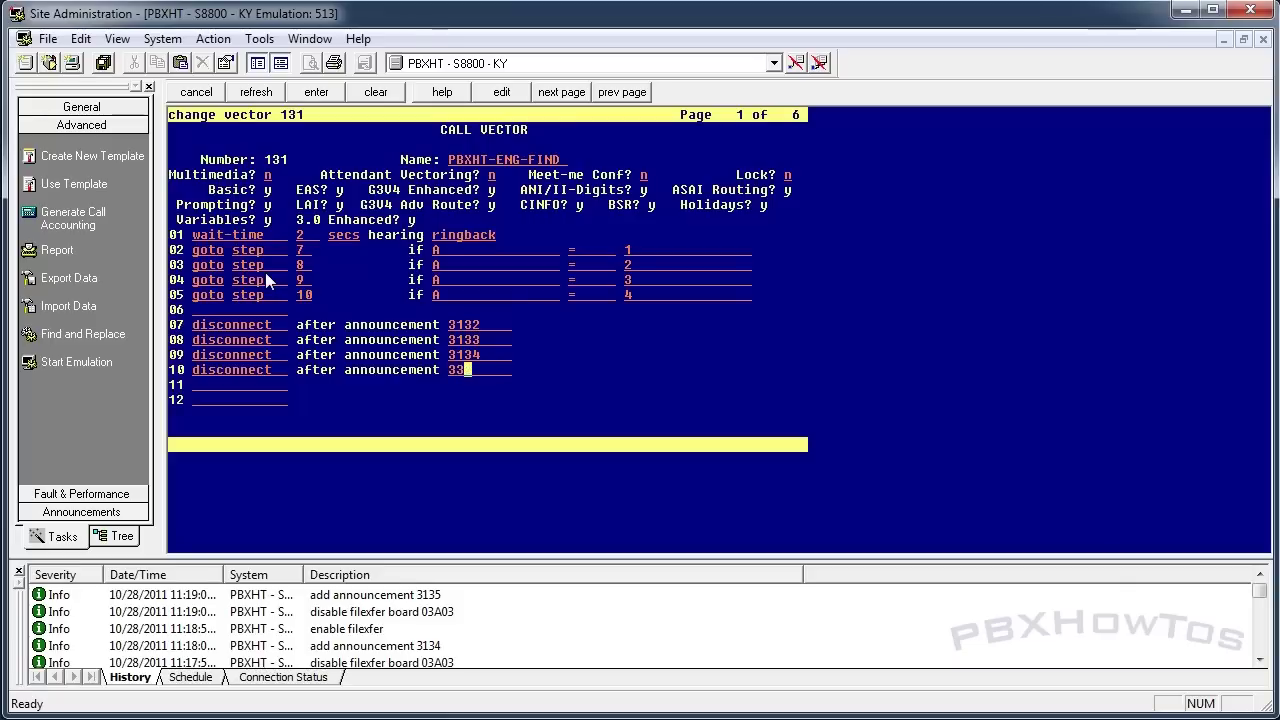
pyautogui.write('135')
pyautogui.press('Tab')
pyautogui.write('stop')
pyautogui.press('Tab')
pyautogui.press('Up')
pyautogui.press('Up')
pyautogui.press('Up')
pyautogui.press('Up')
pyautogui.press('Up')
# Try making step 07 a route-to number 1000 step
pyautogui.write('ro')
pyautogui.press('Tab')
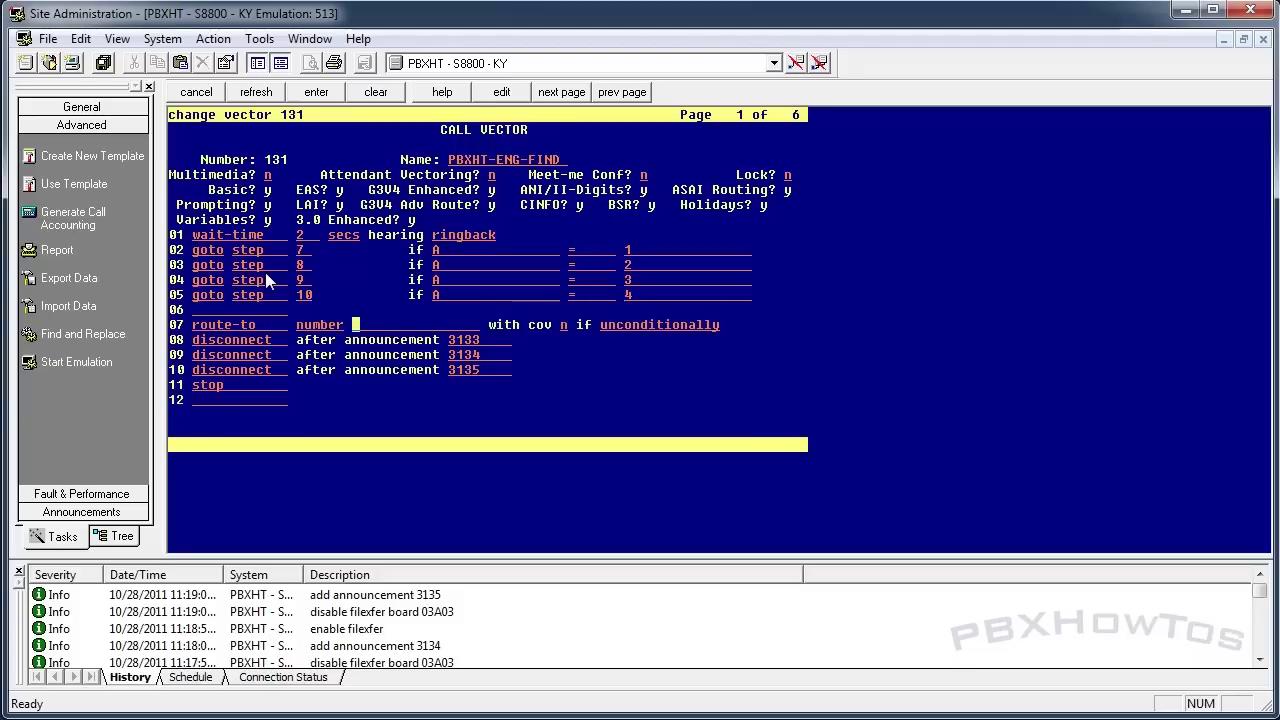
pyautogui.write('9')
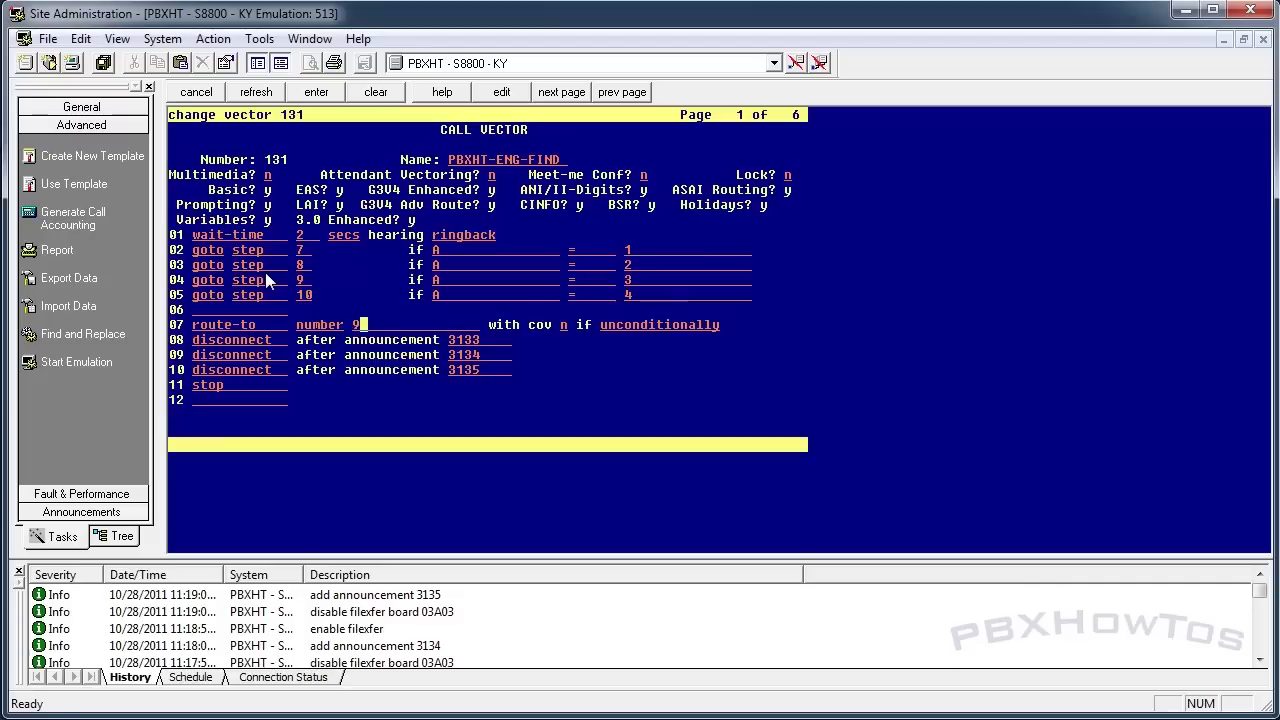
pyautogui.write('4125551212')
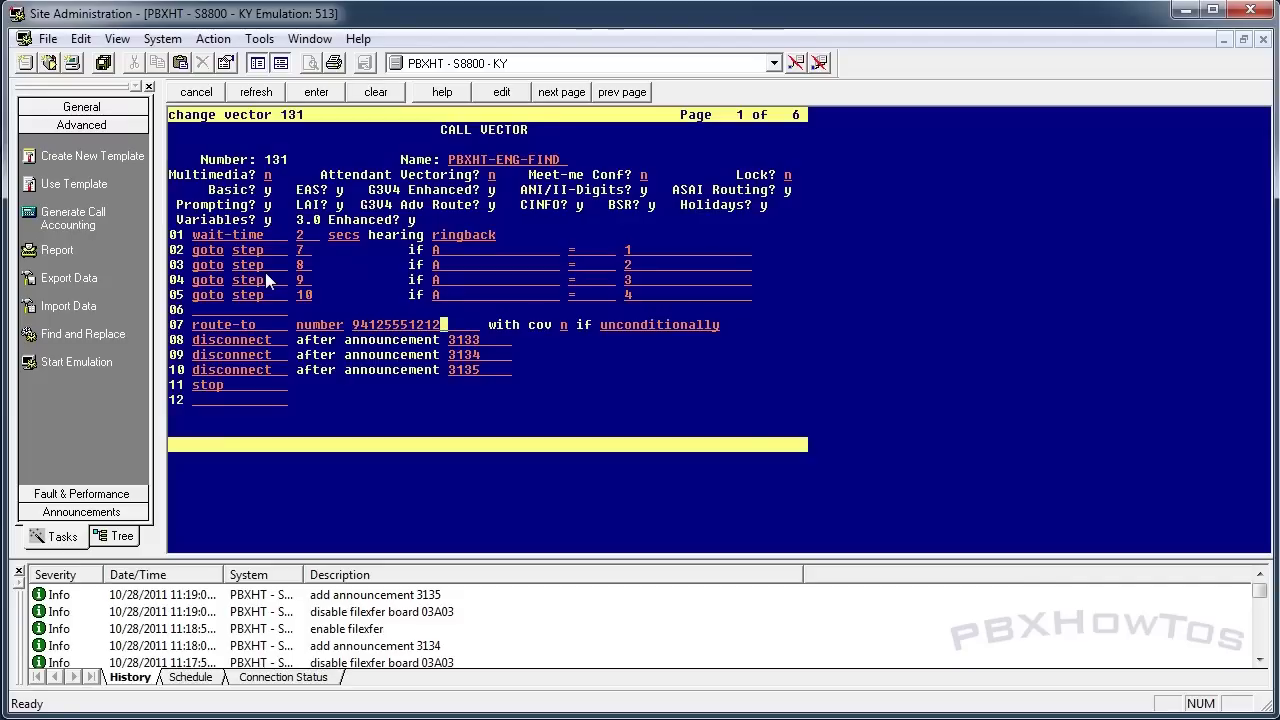
pyautogui.press('Tab')
pyautogui.hotkey('shift', 'Tab')
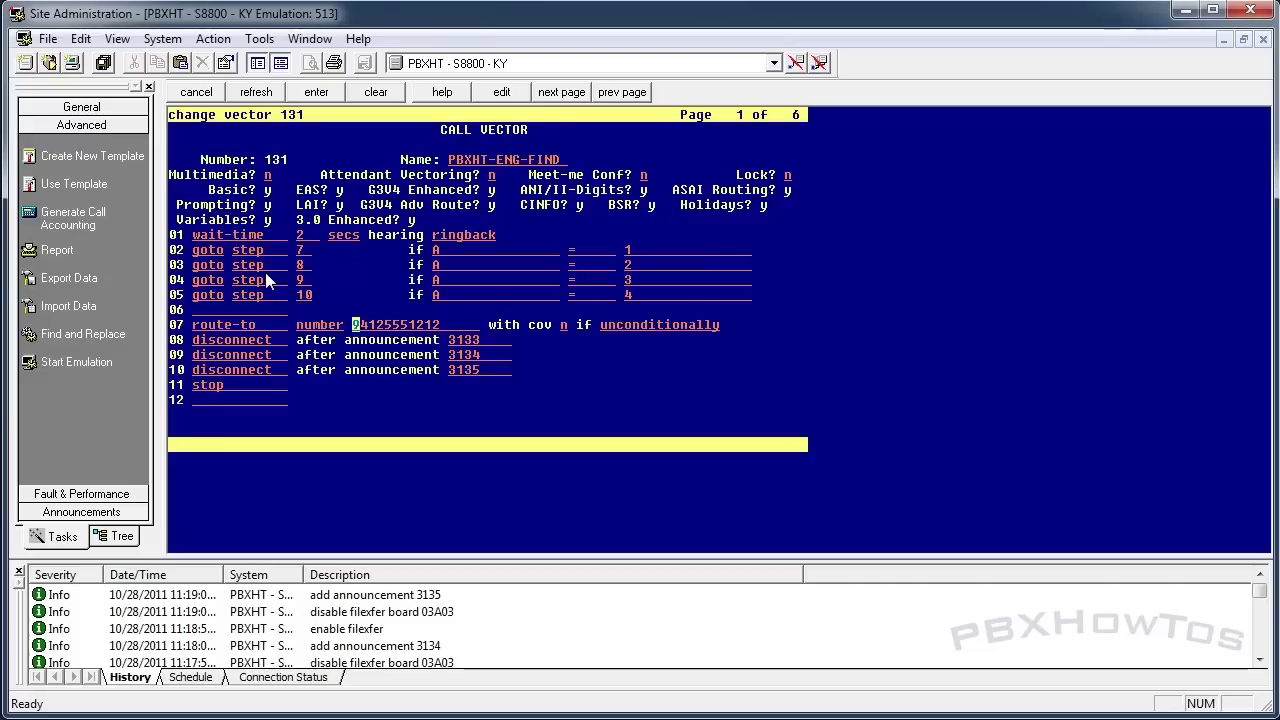
pyautogui.write('1000')
pyautogui.press('Tab')
pyautogui.write('y')
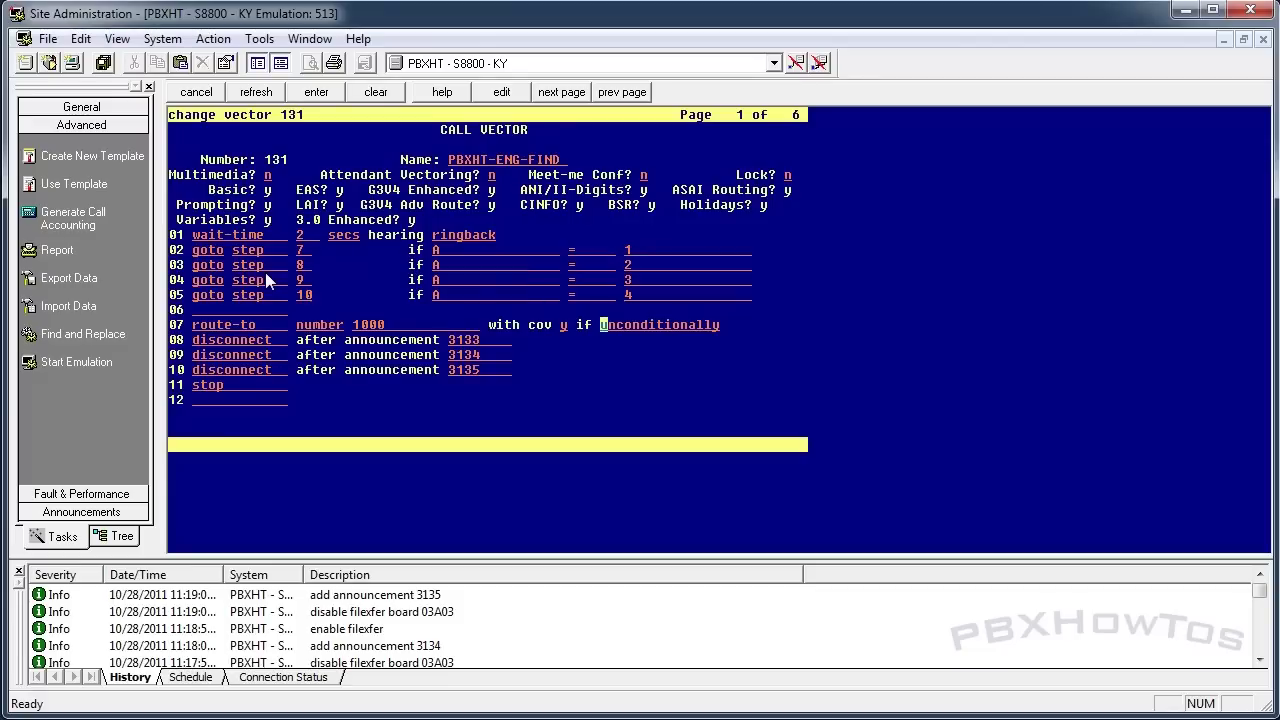
# Revert step 07 to disconnect after announcement 3132 and save vector 131
pyautogui.hotkey('shift', 'Tab')
pyautogui.hotkey('shift', 'Tab')
pyautogui.hotkey('shift', 'Tab')
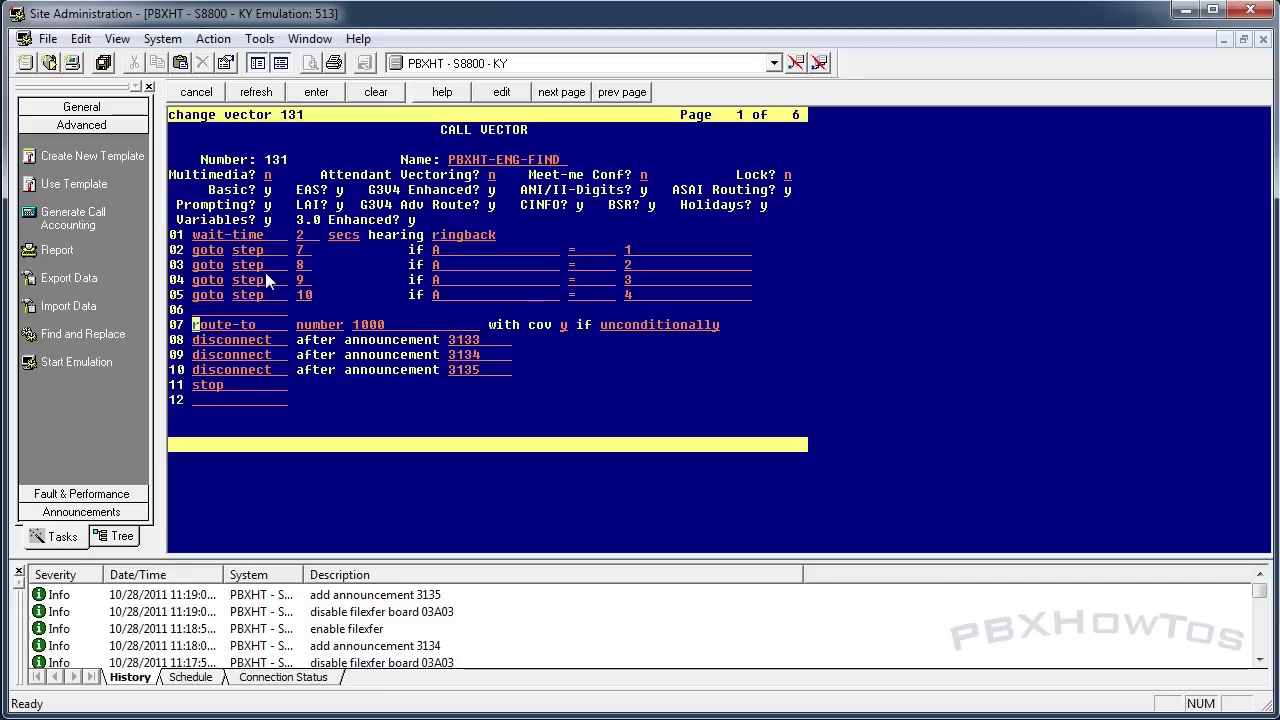
pyautogui.write('dis')
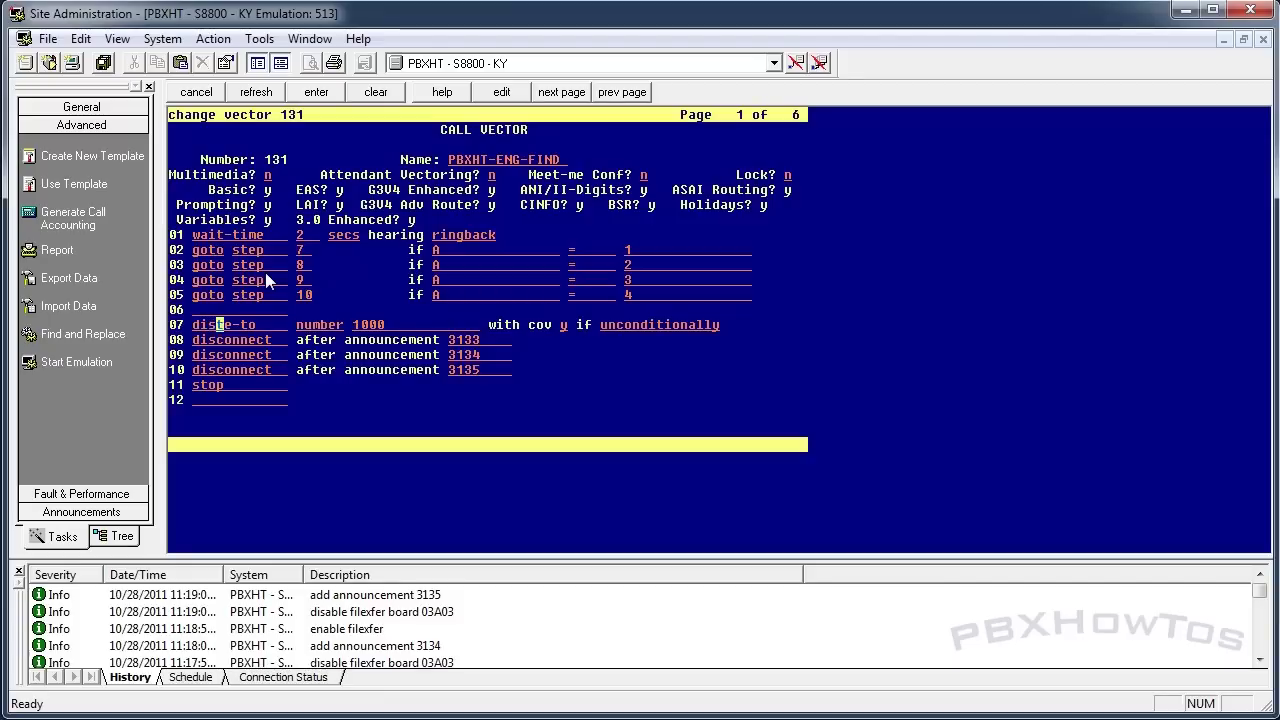
pyautogui.press('Tab')
pyautogui.write('3132')
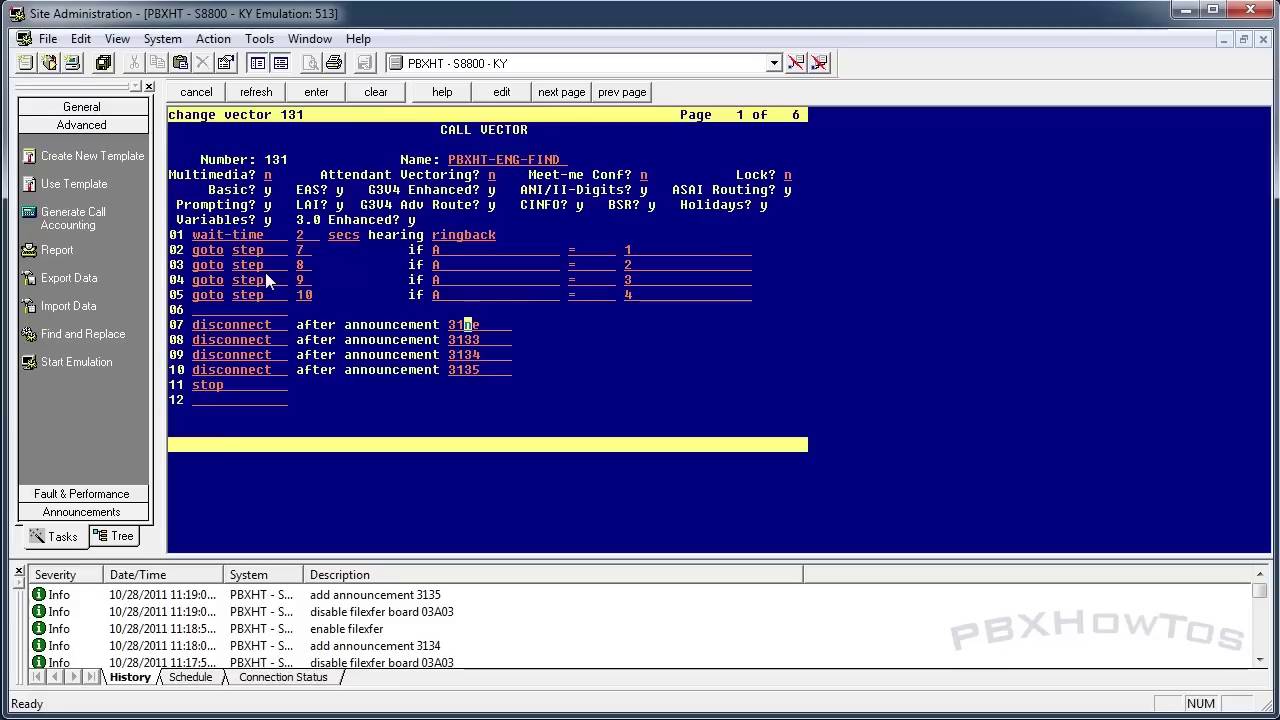
pyautogui.press('Tab')
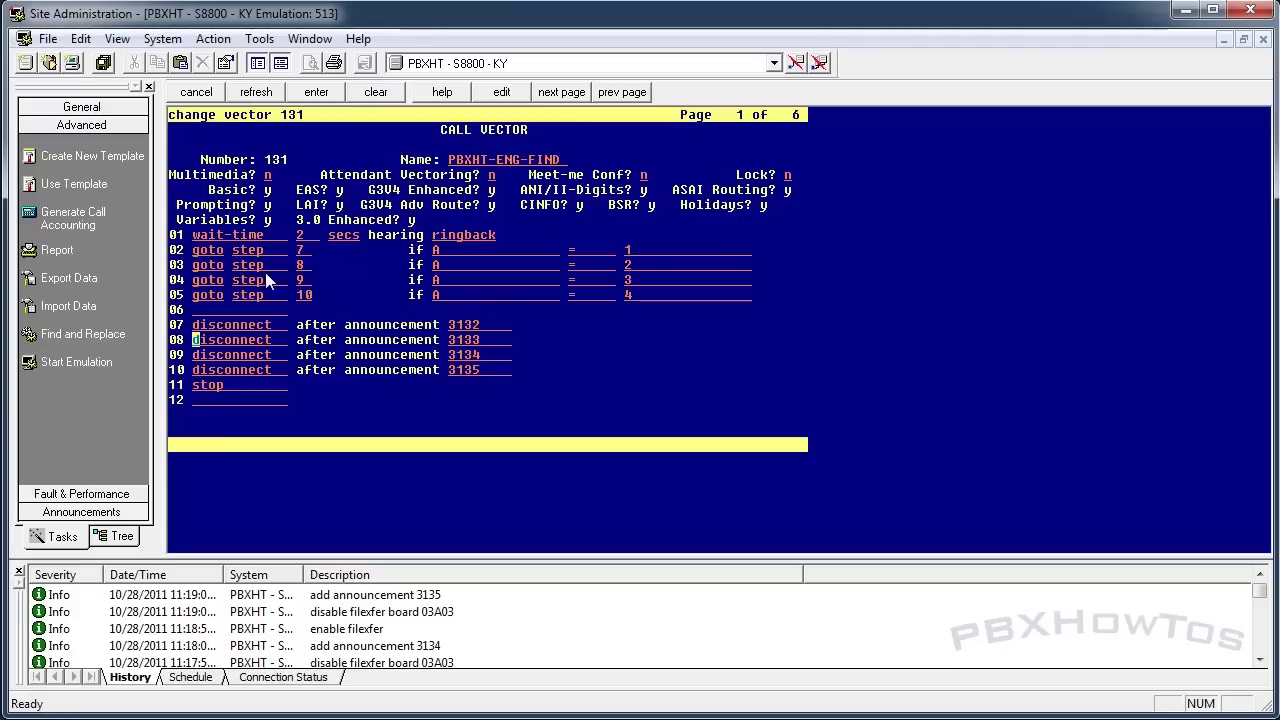
pyautogui.press('Return')
pyautogui.write('list trace vector ')
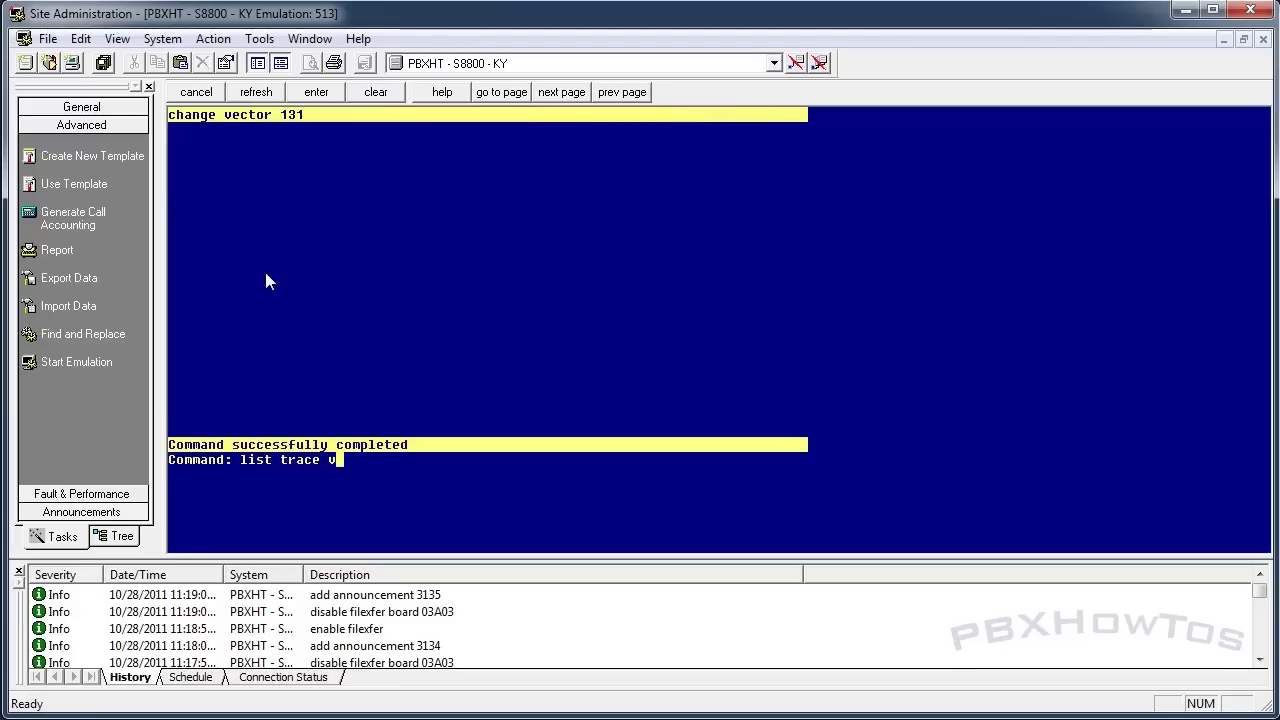
pyautogui.write('131')
# Run 'list trace vector 131' to watch the vector's call activity
pyautogui.press('Return')
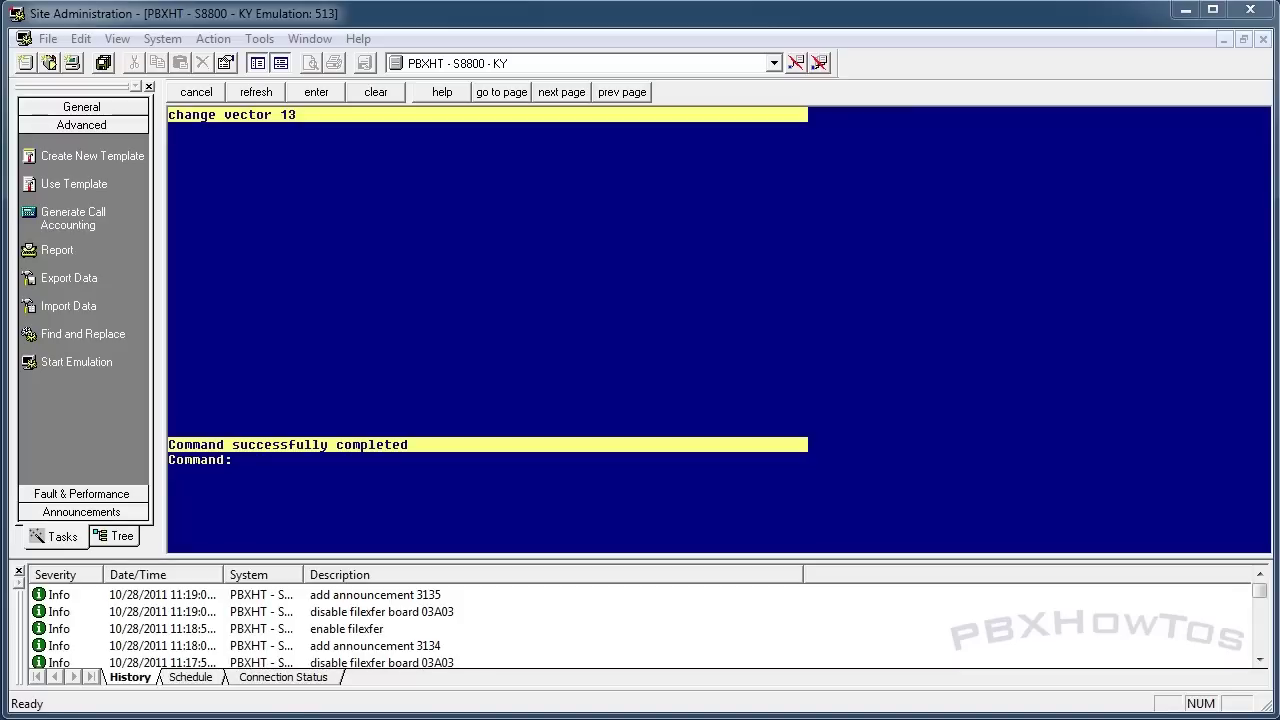
# Open vector 13, name it PBXHT-ADMIN, and make step 01 wait 2 secs hearing music
pyautogui.write('c')
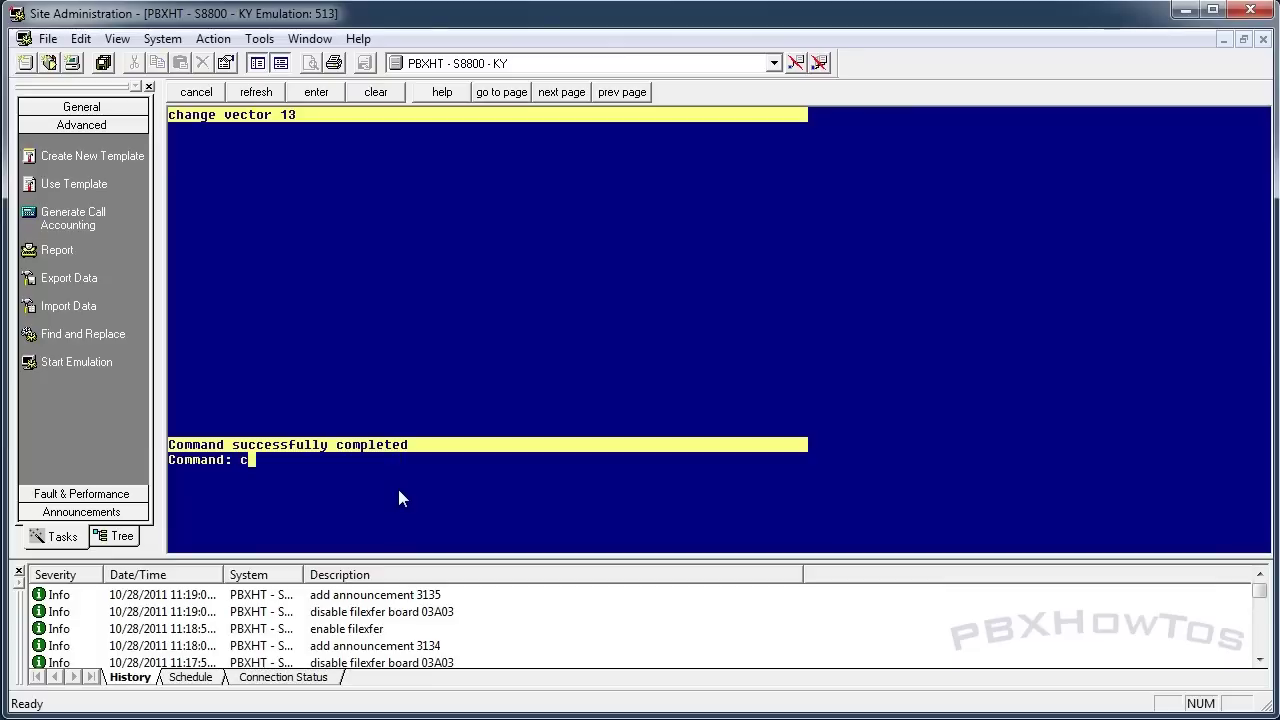
pyautogui.write('hange vector 13')
pyautogui.press('Return')
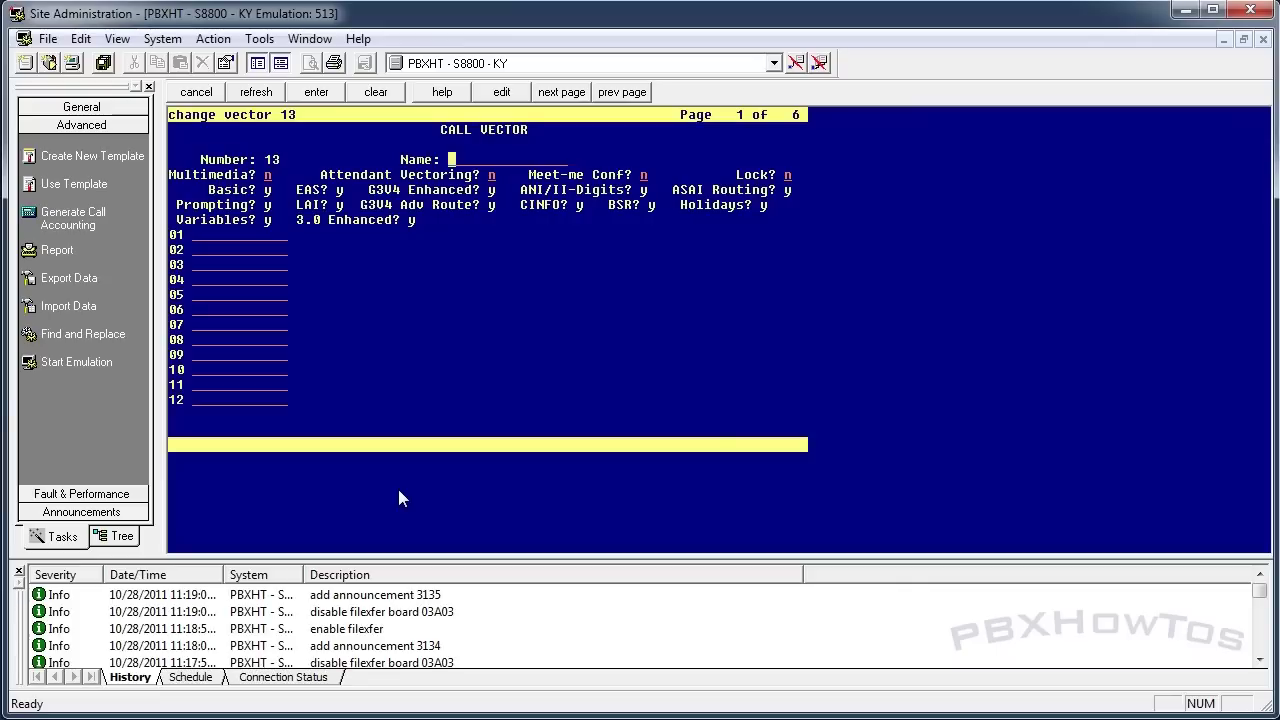
pyautogui.write('PBXHT-ADMIN')
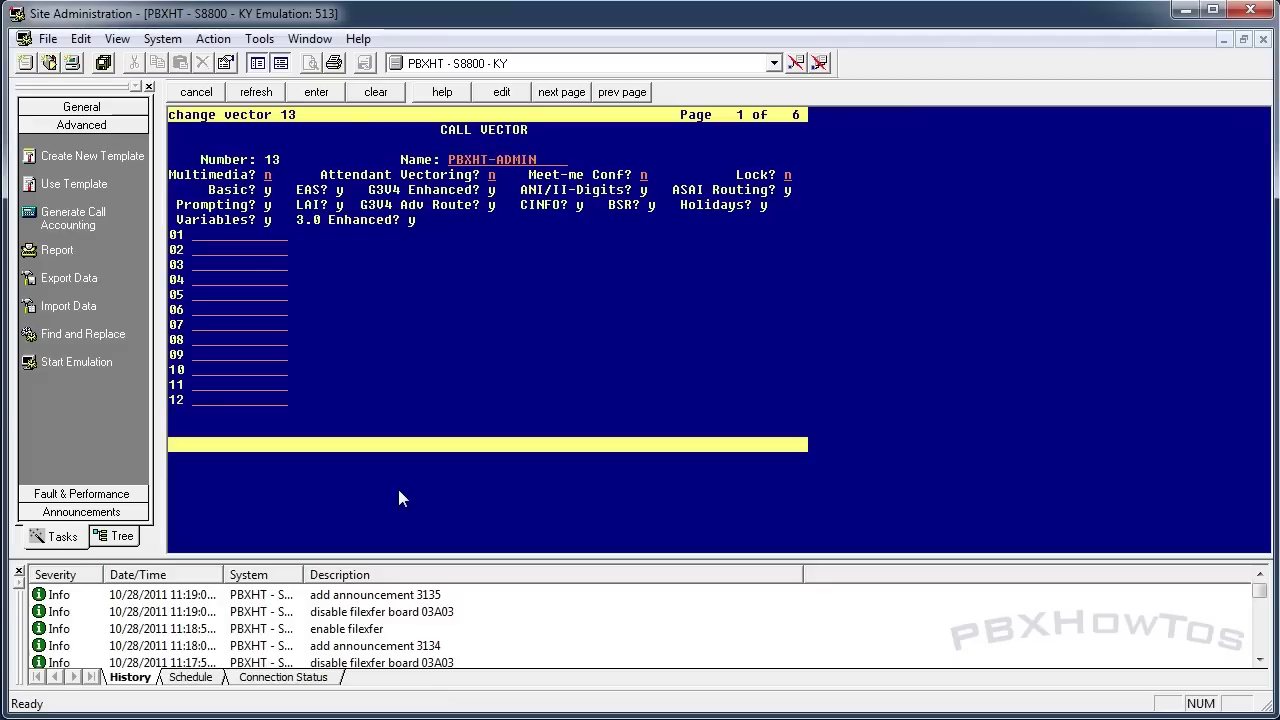
pyautogui.press('Tab')
pyautogui.press('Tab')
pyautogui.press('Tab')
pyautogui.press('Tab')
pyautogui.write('wait')
pyautogui.press('Tab')
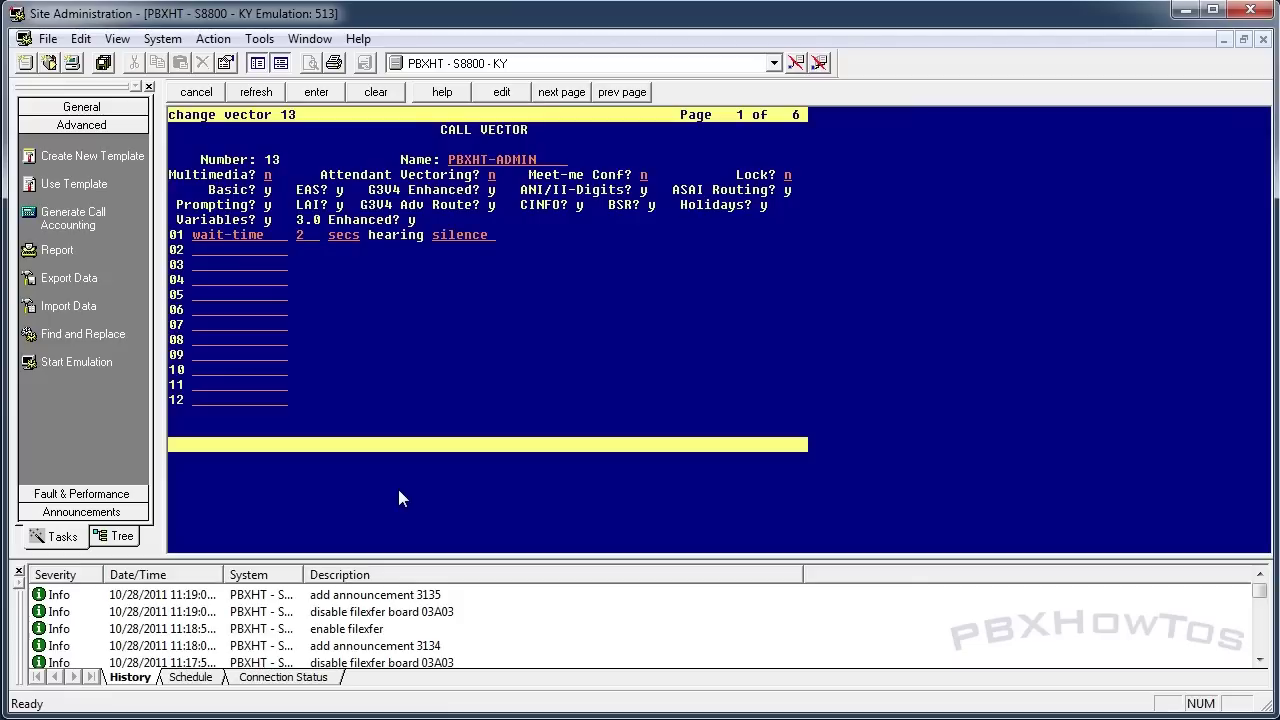
pyautogui.press('Tab')
pyautogui.write('music')
pyautogui.press('Tab')
# Make step 02 collect 4 digits after announcement 3120
pyautogui.write('collect')
pyautogui.press('Tab')
pyautogui.write('4')
pyautogui.press('Tab')
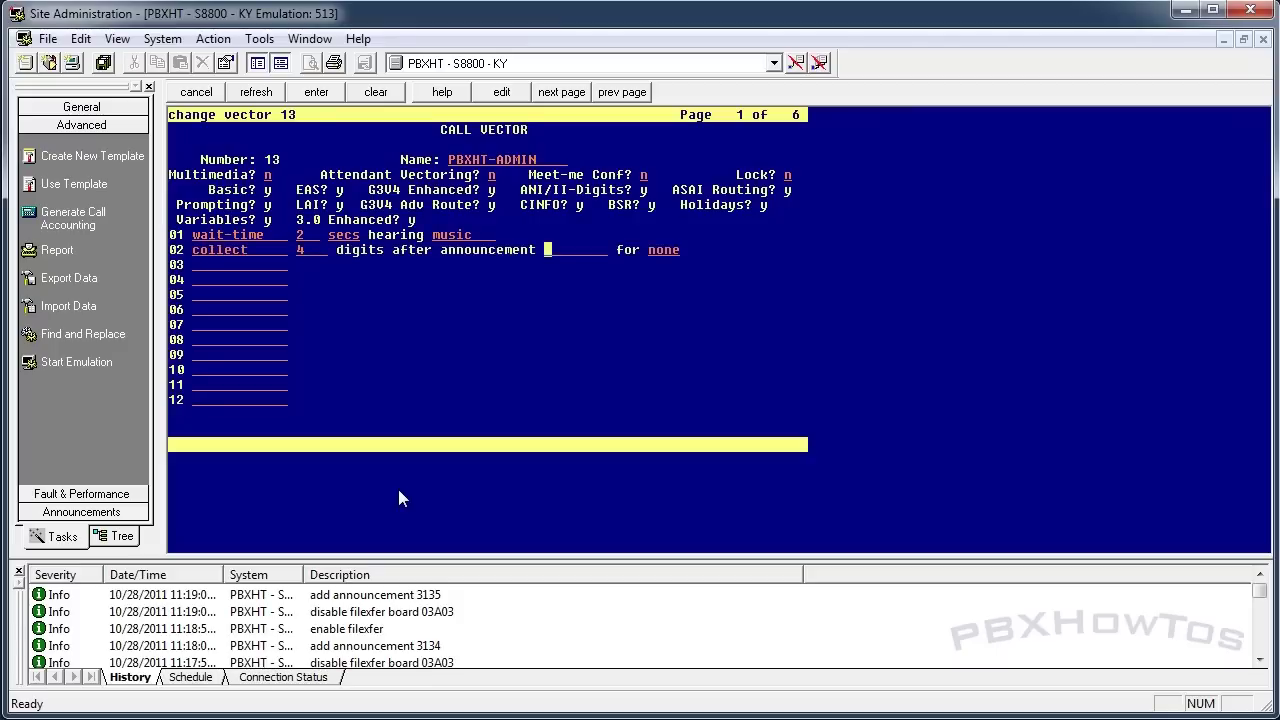
pyautogui.write('3120')
# Finish step 02 with announcement 3120, then make step 03 goto step 5 if digits <> the passcode
pyautogui.press('Tab')
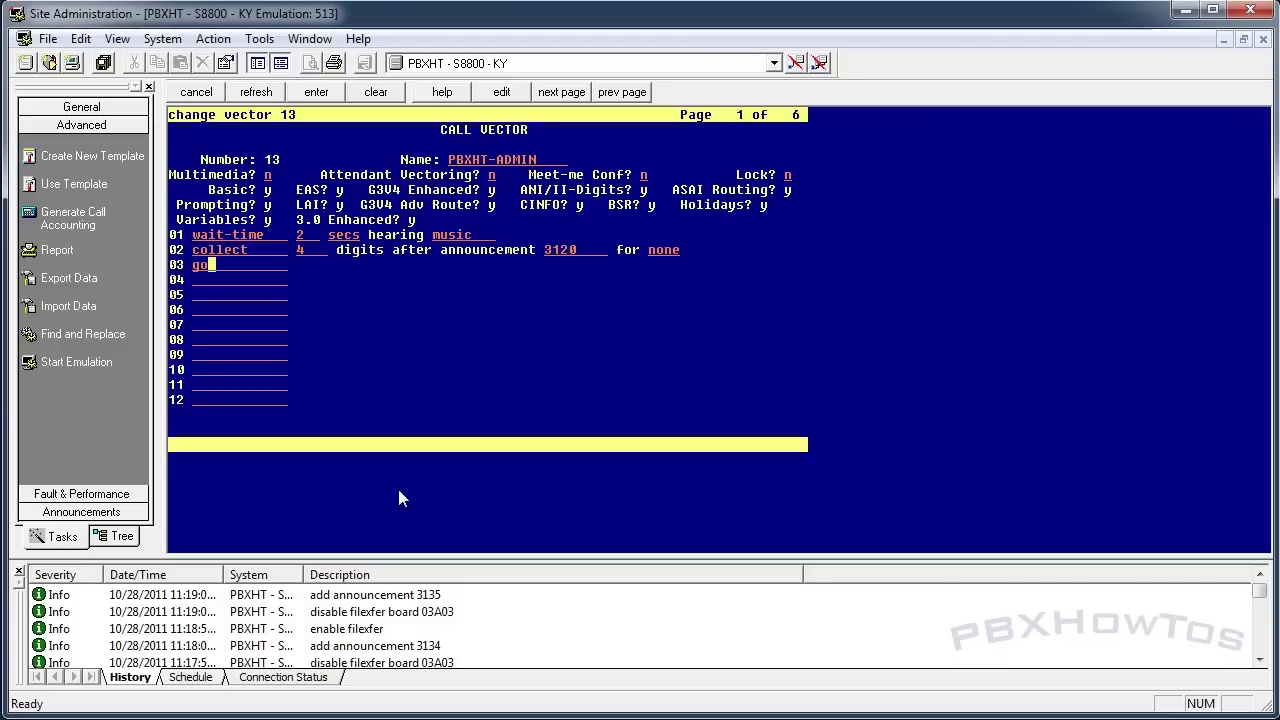
pyautogui.press('Tab')
pyautogui.press('Tab')
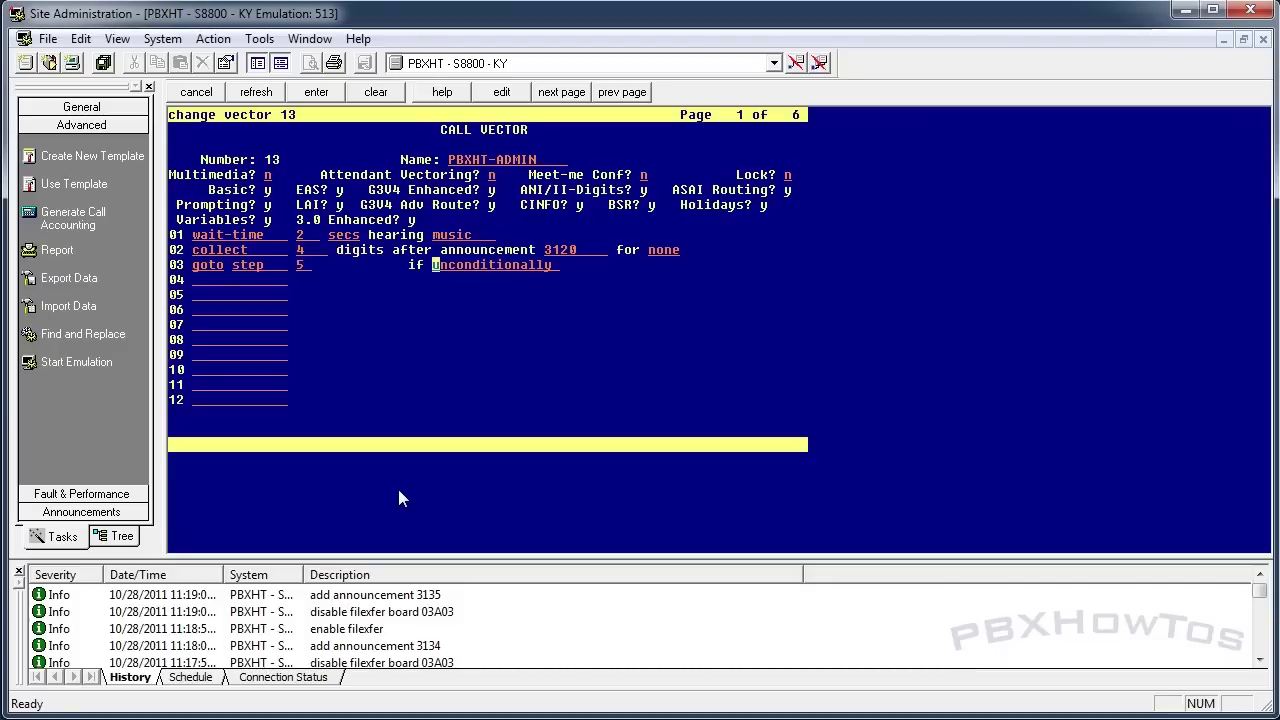
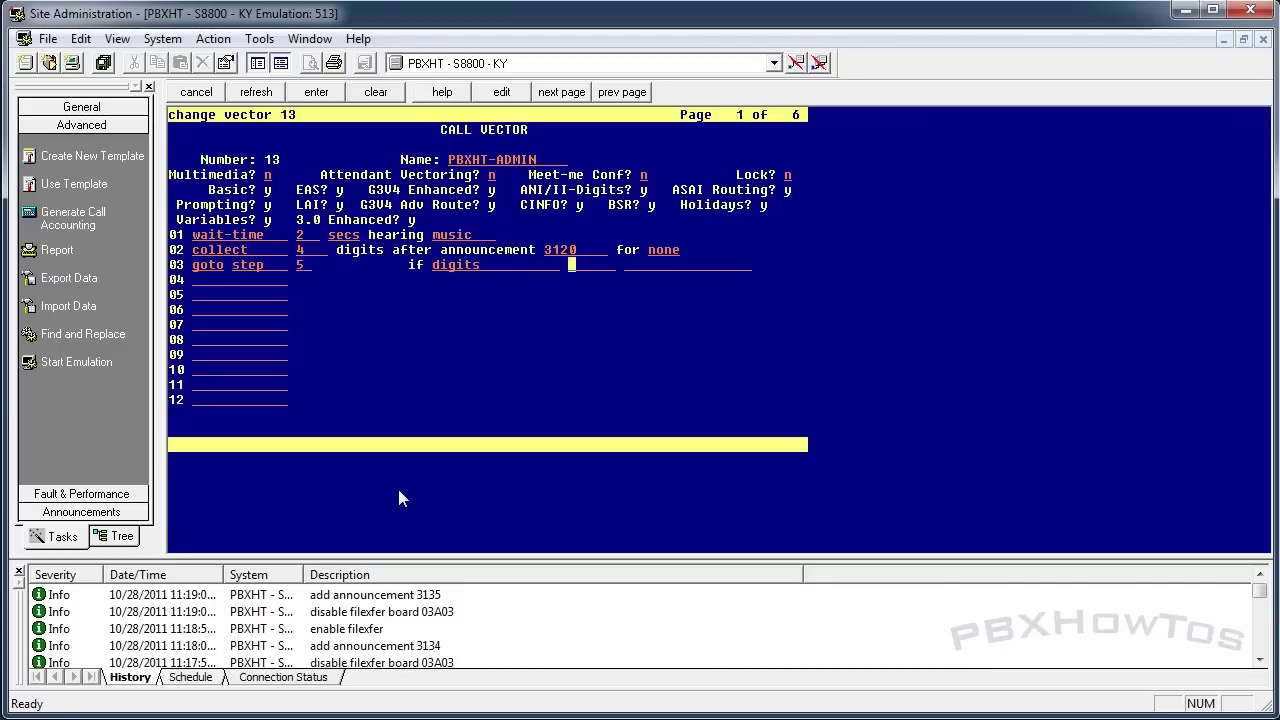
pyautogui.press('Tab')
pyautogui.press('Tab')
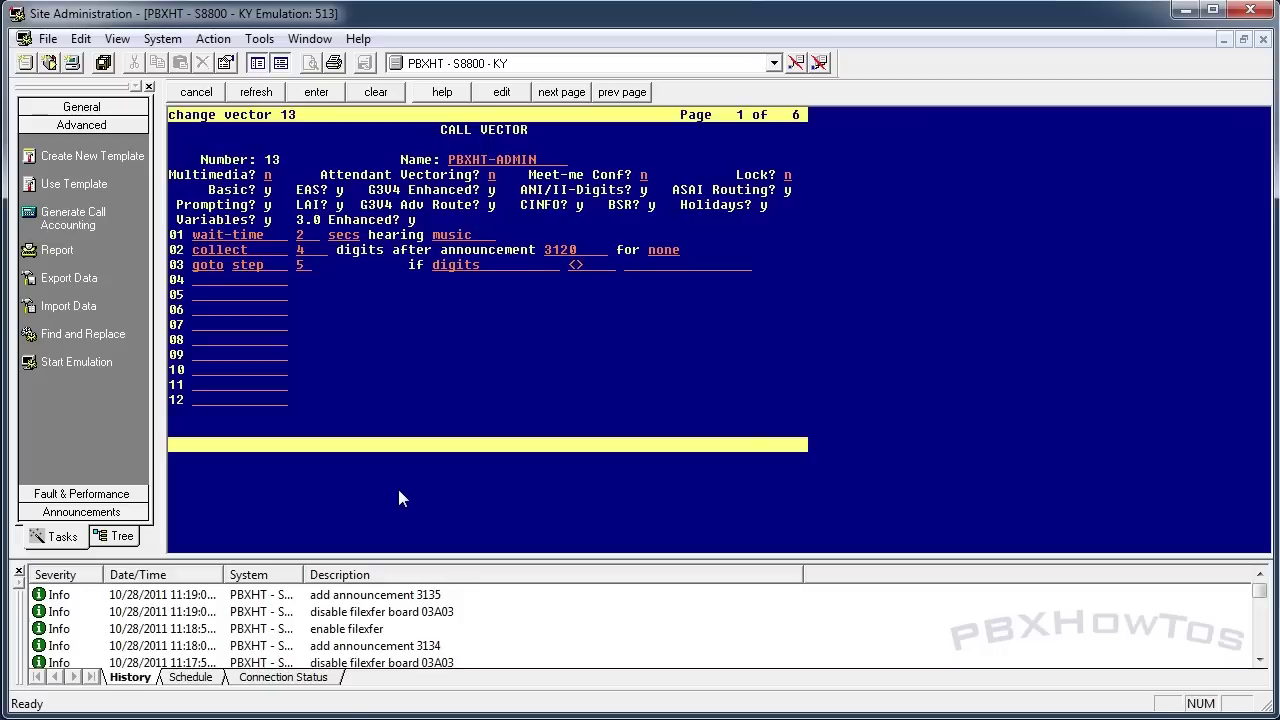
pyautogui.press('Tab')
# Make step 04 goto step 7 if digits = the passcode
pyautogui.write('goto')
pyautogui.press('Tab')
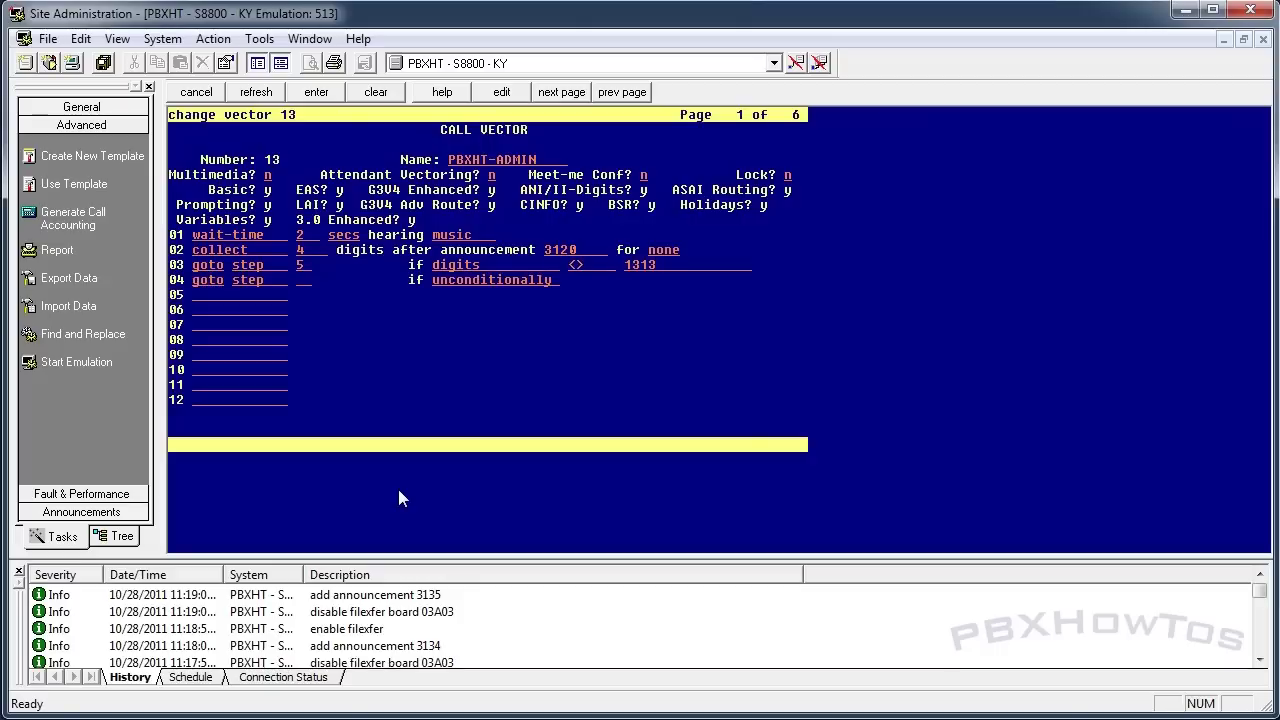
pyautogui.write('7')
pyautogui.press('Tab')
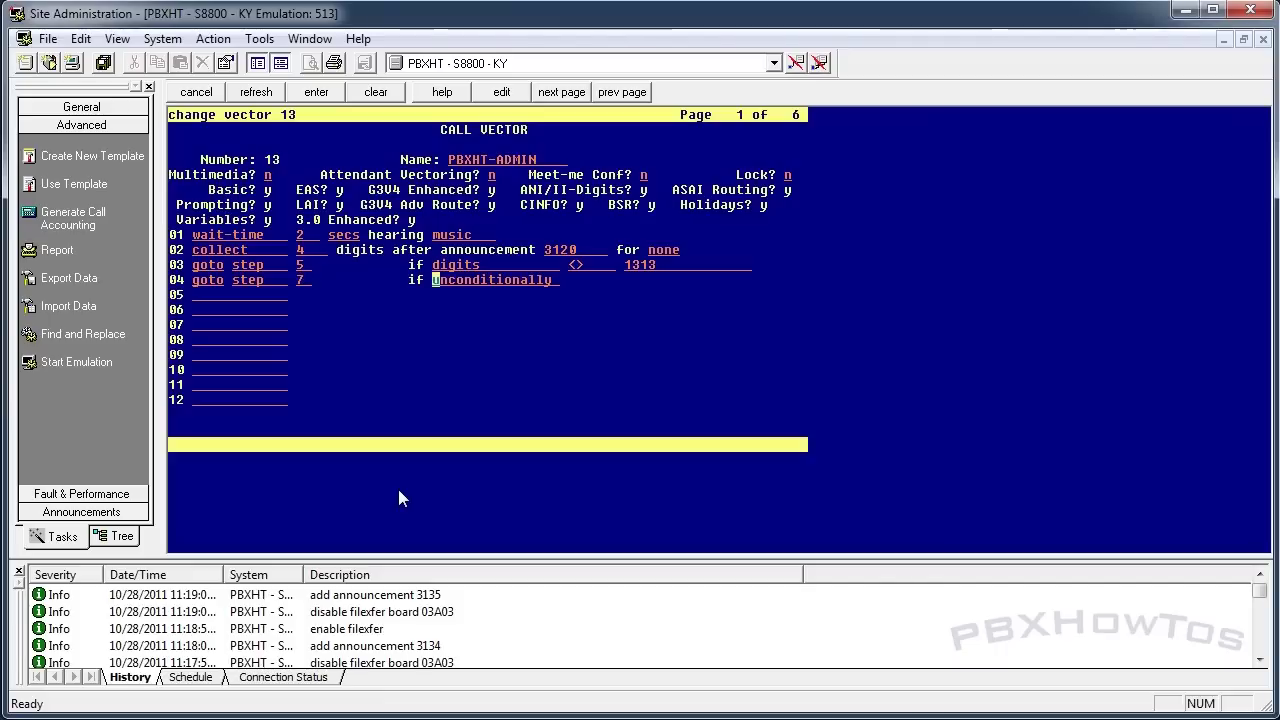
pyautogui.write('digits')
pyautogui.press('Tab')
pyautogui.write('=')
pyautogui.press('Tab')
pyautogui.press('Tab')
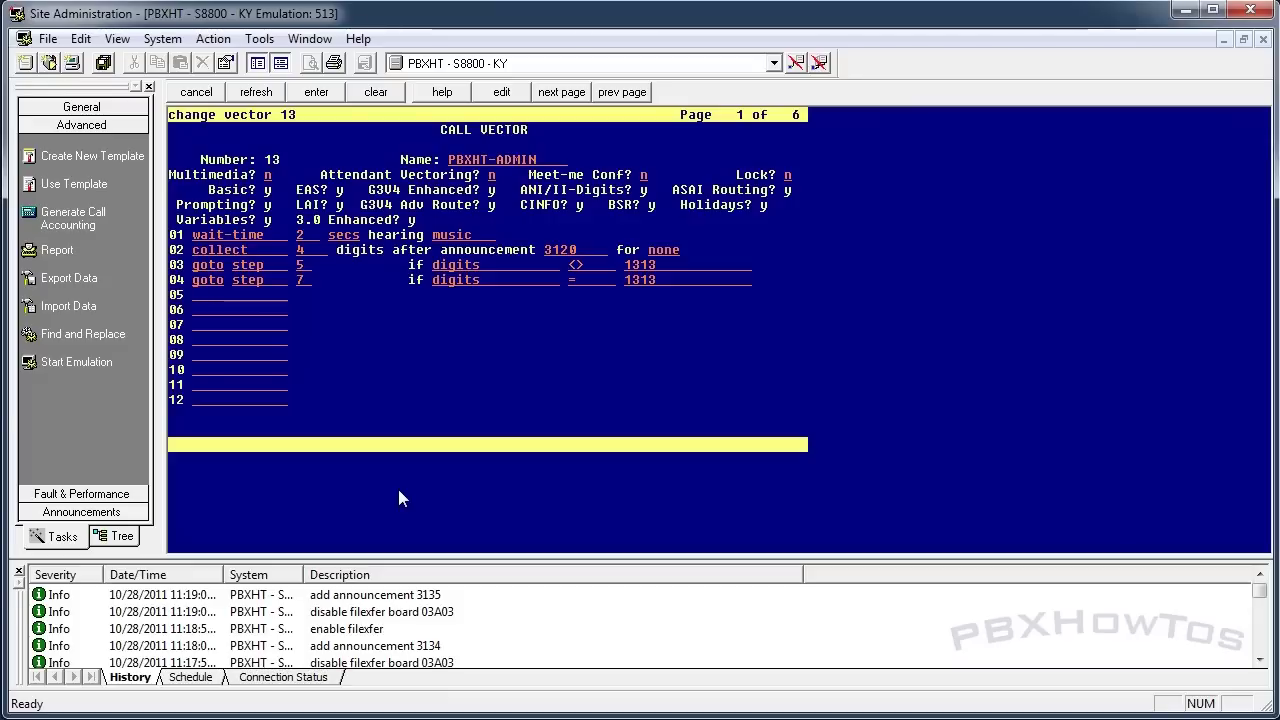
# Set step 05 to play announcement 3121
pyautogui.write('an')
pyautogui.press('Tab')
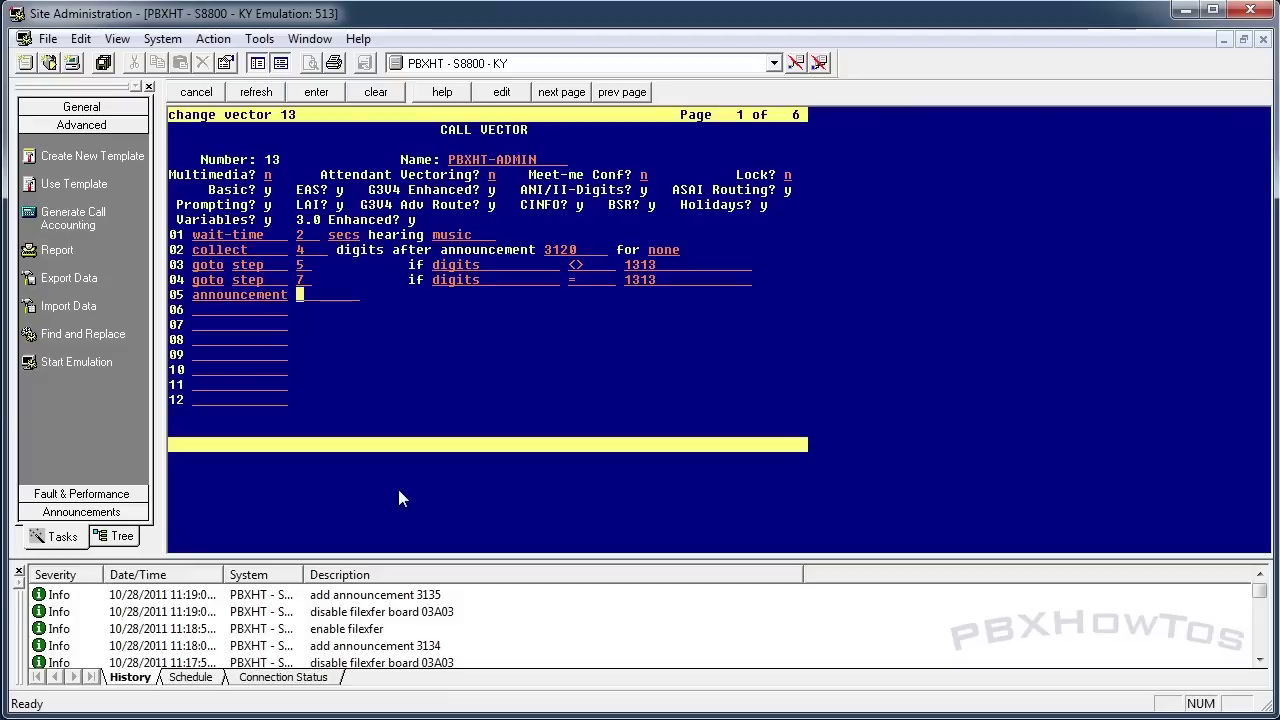
pyautogui.write('3121')
pyautogui.press('Tab')
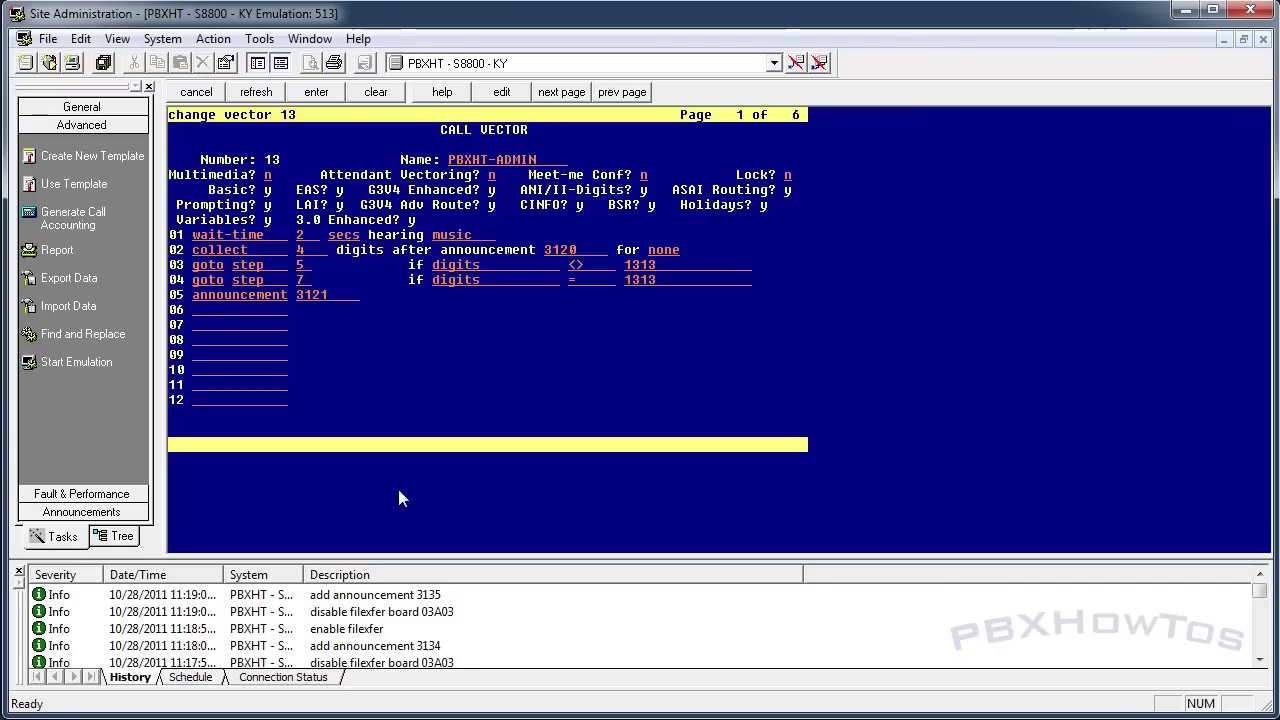
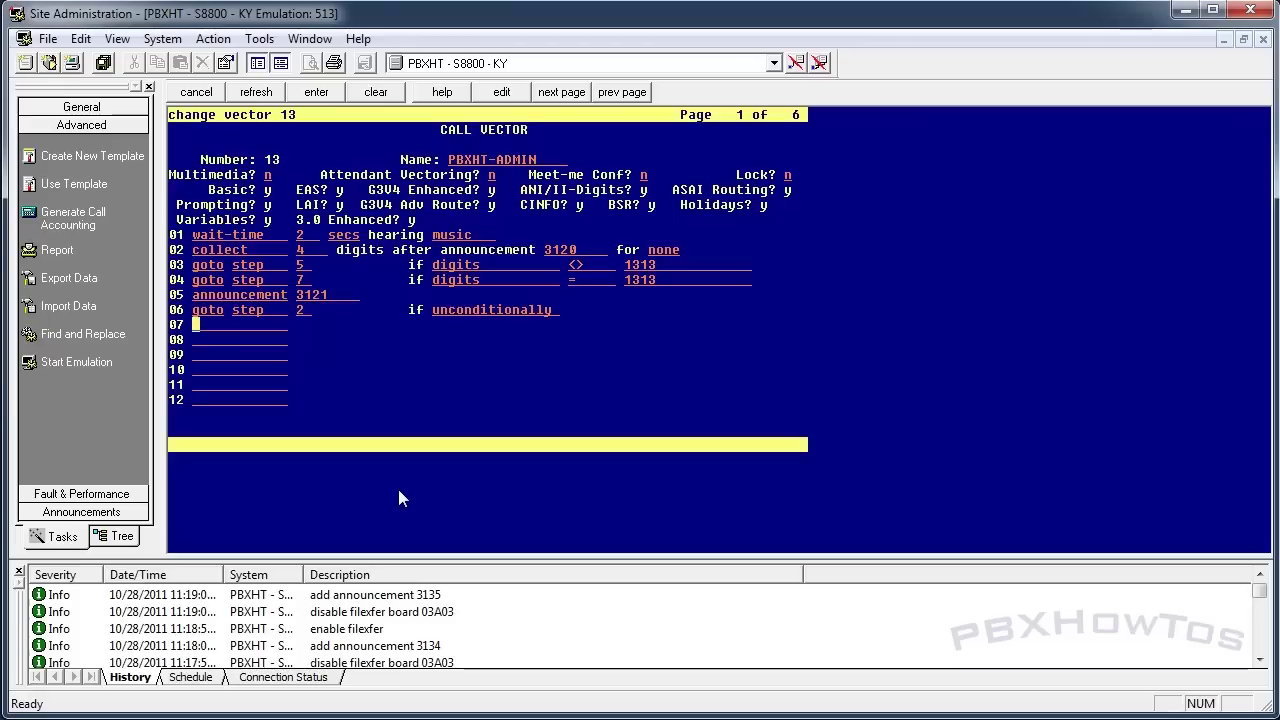
# Make step 07 collect 1 digit after announcement 3123 into variable A
pyautogui.write('collect')
pyautogui.press('Tab')
pyautogui.write('1')
pyautogui.press('Tab')
pyautogui.write('3123')
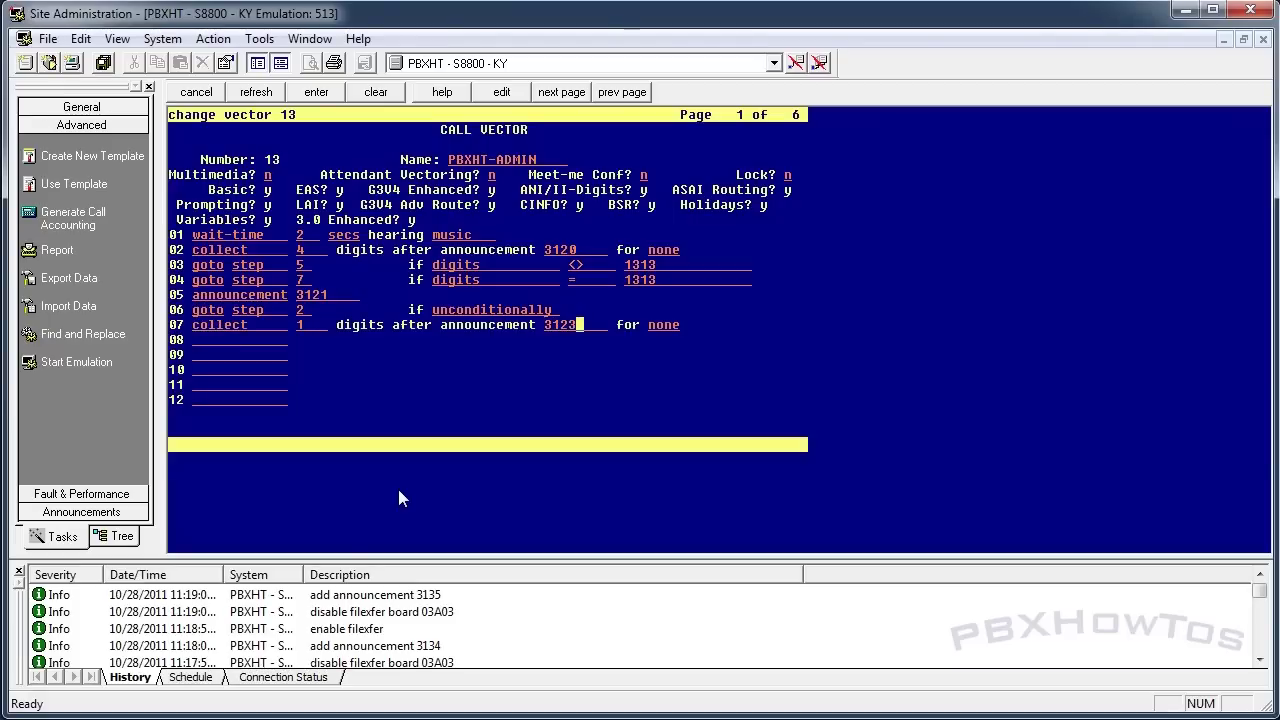
pyautogui.press('Tab')
pyautogui.write('A')
pyautogui.press('Tab')
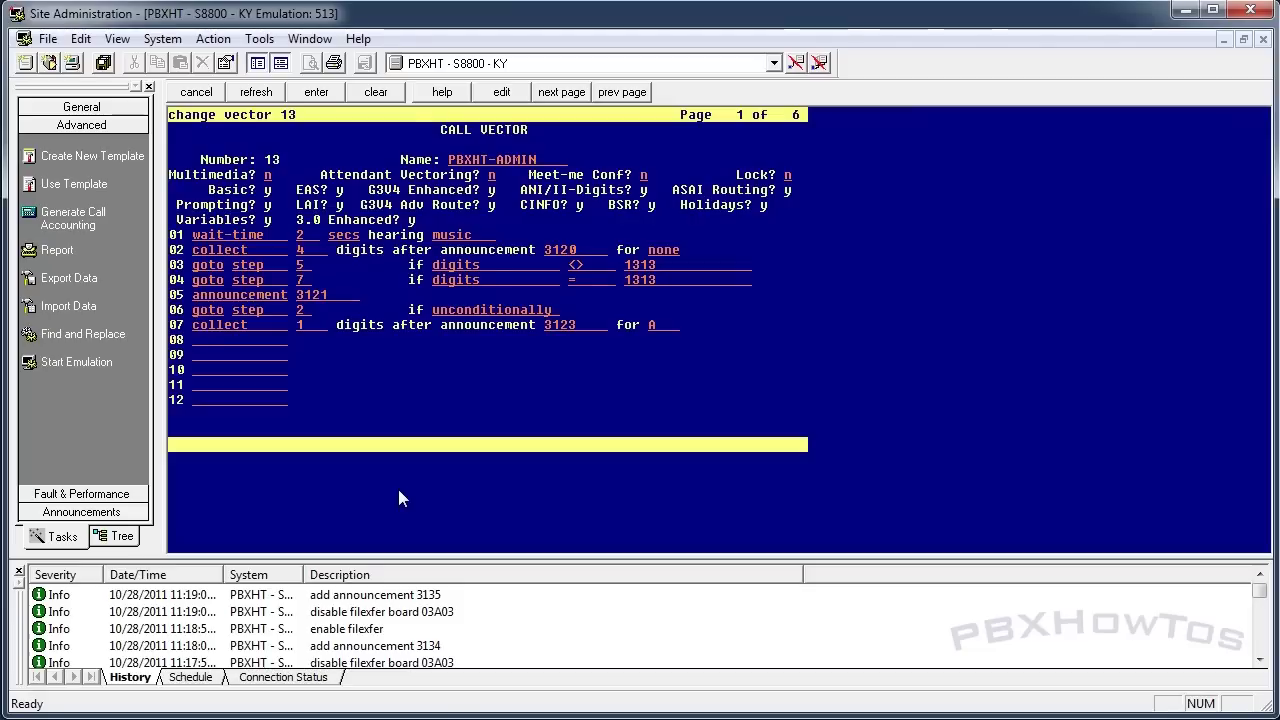
# Add steps 08–09: goto step 12 if A = 1, goto step 14 if A = 2
pyautogui.write('goto')
pyautogui.press('Tab')
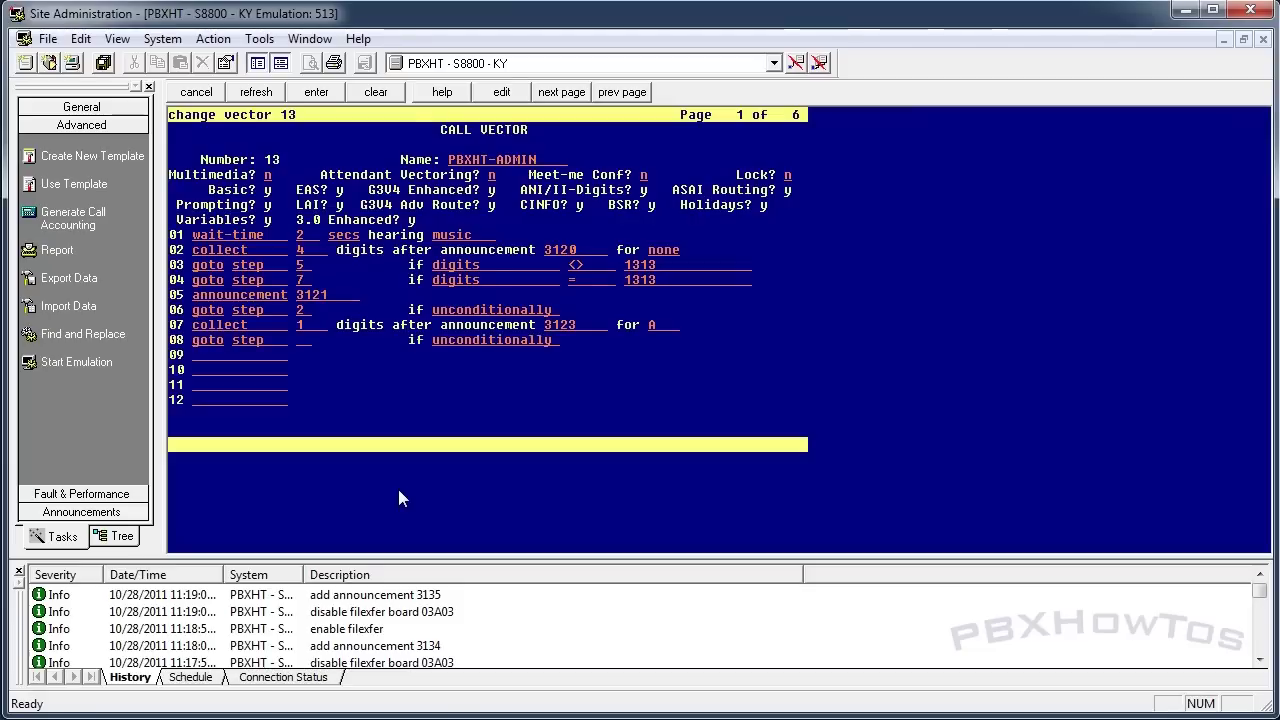
pyautogui.press('Tab')
pyautogui.write('12')
pyautogui.press('Tab')
pyautogui.write('A')
pyautogui.press('Tab')
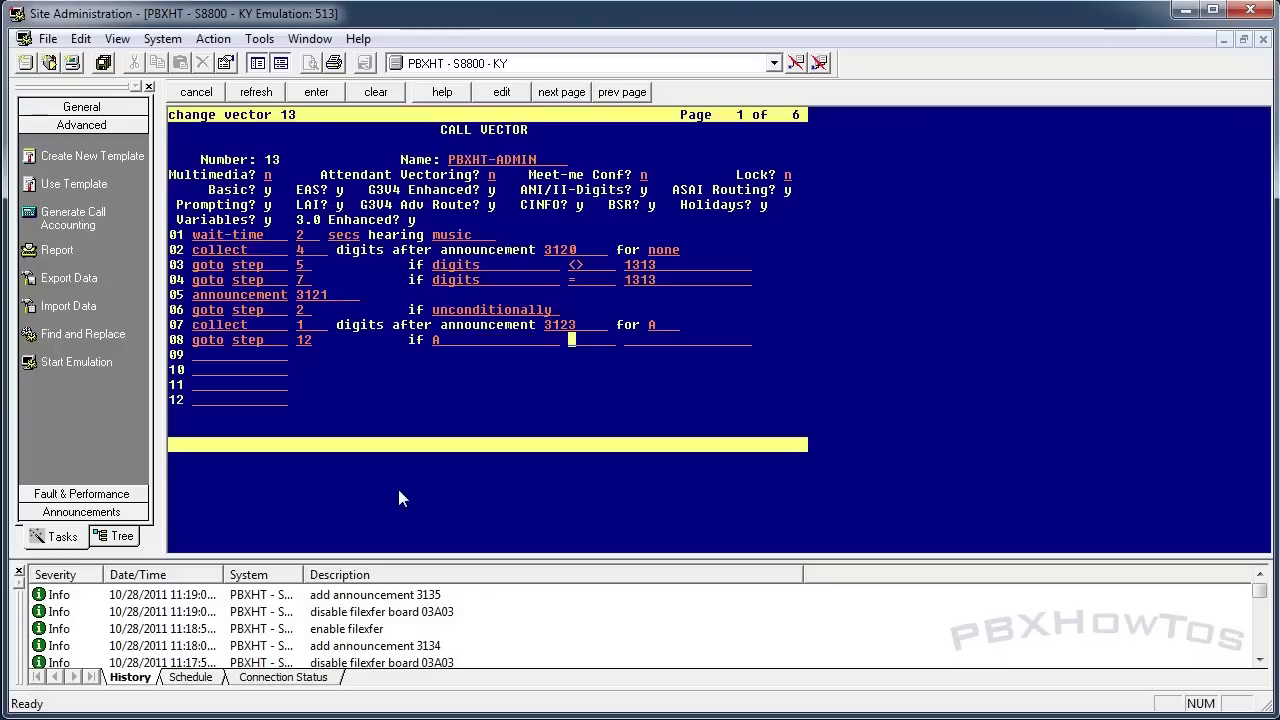
pyautogui.write('=')
pyautogui.press('Tab')
pyautogui.write('1')
pyautogui.press('Tab')
pyautogui.write('goto')
pyautogui.press('Tab')
pyautogui.press('Tab')
pyautogui.write('14')
pyautogui.press('Tab')
pyautogui.write('A')
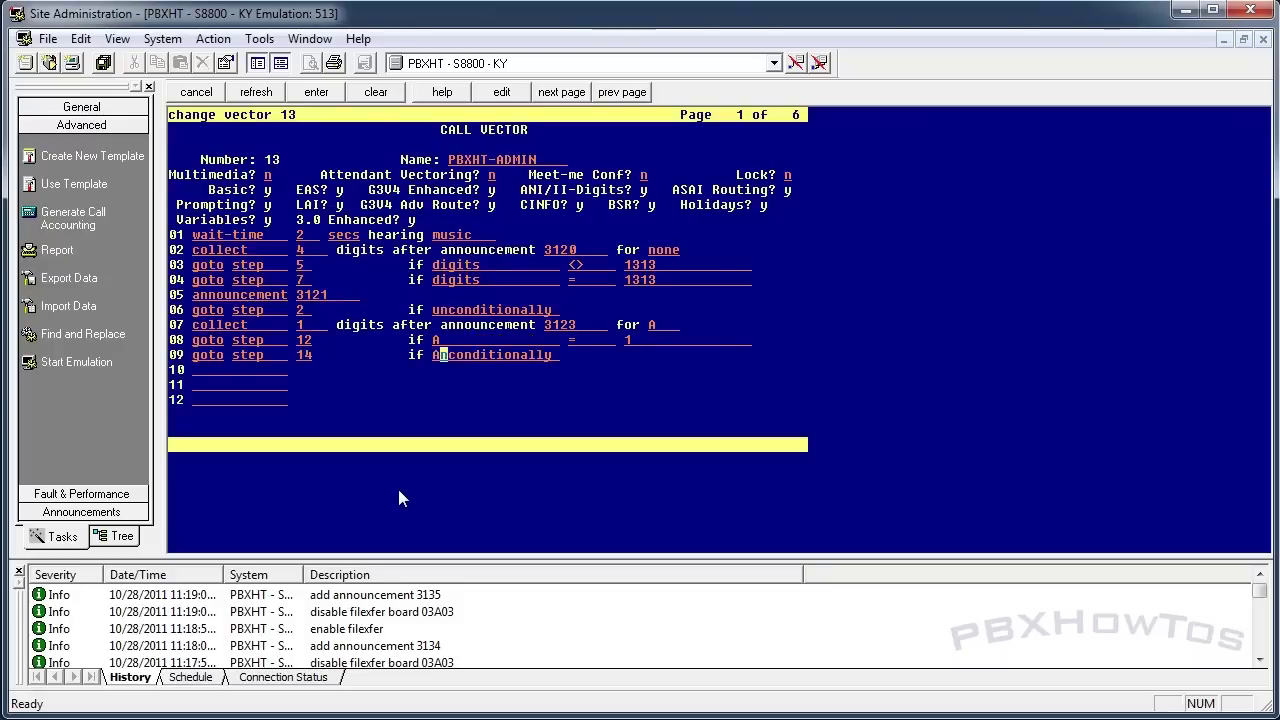
pyautogui.press('Tab')
pyautogui.write('=')
pyautogui.press('Tab')
pyautogui.write('2')
pyautogui.press('Tab')
# Add goto step 16 if A = 3, goto step 18 if A = 4, then announcement 3124 on step 12
pyautogui.write('goto')
pyautogui.press('Tab')
pyautogui.press('Tab')
pyautogui.write('16')
pyautogui.press('Tab')
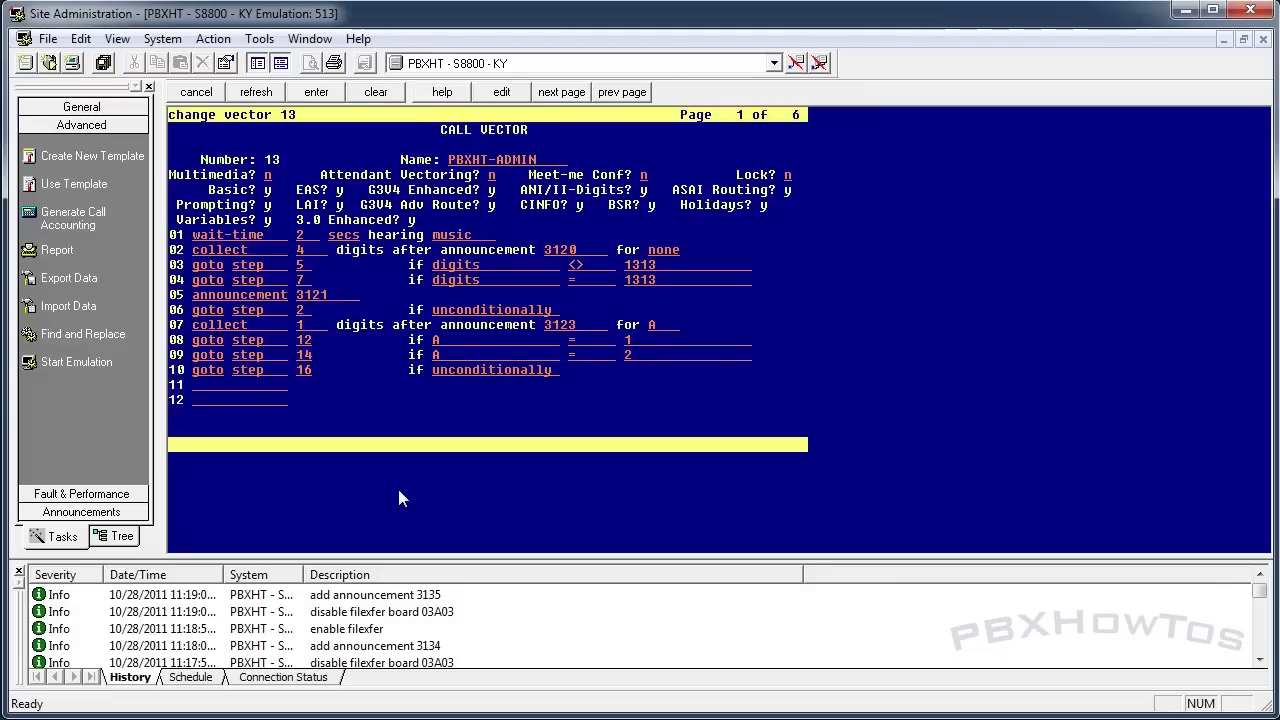
pyautogui.write('A')
pyautogui.press('Tab')
pyautogui.write('=')
pyautogui.press('Tab')
pyautogui.write('3')
pyautogui.press('Tab')
pyautogui.write('goto')
pyautogui.press('Tab')
pyautogui.press('Tab')
pyautogui.write('18')
pyautogui.press('Tab')
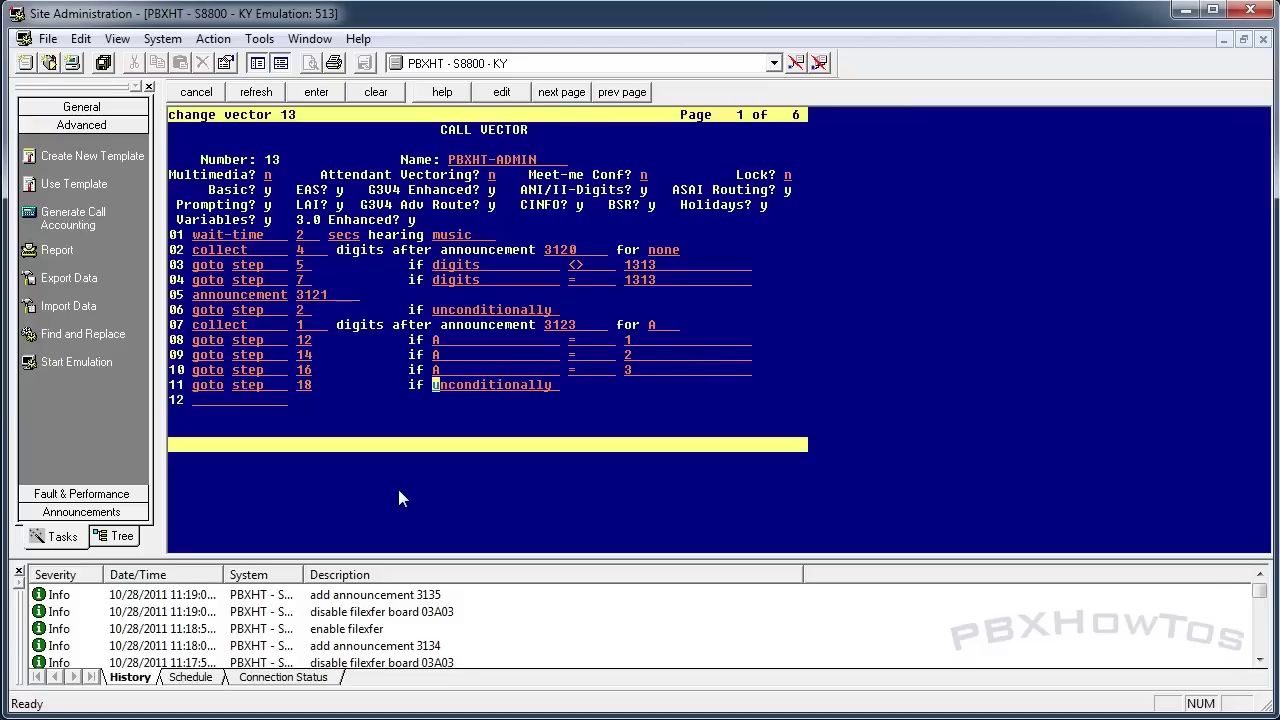
pyautogui.write('A')
pyautogui.press('Tab')
pyautogui.write('=')
pyautogui.press('Tab')
pyautogui.write('4')
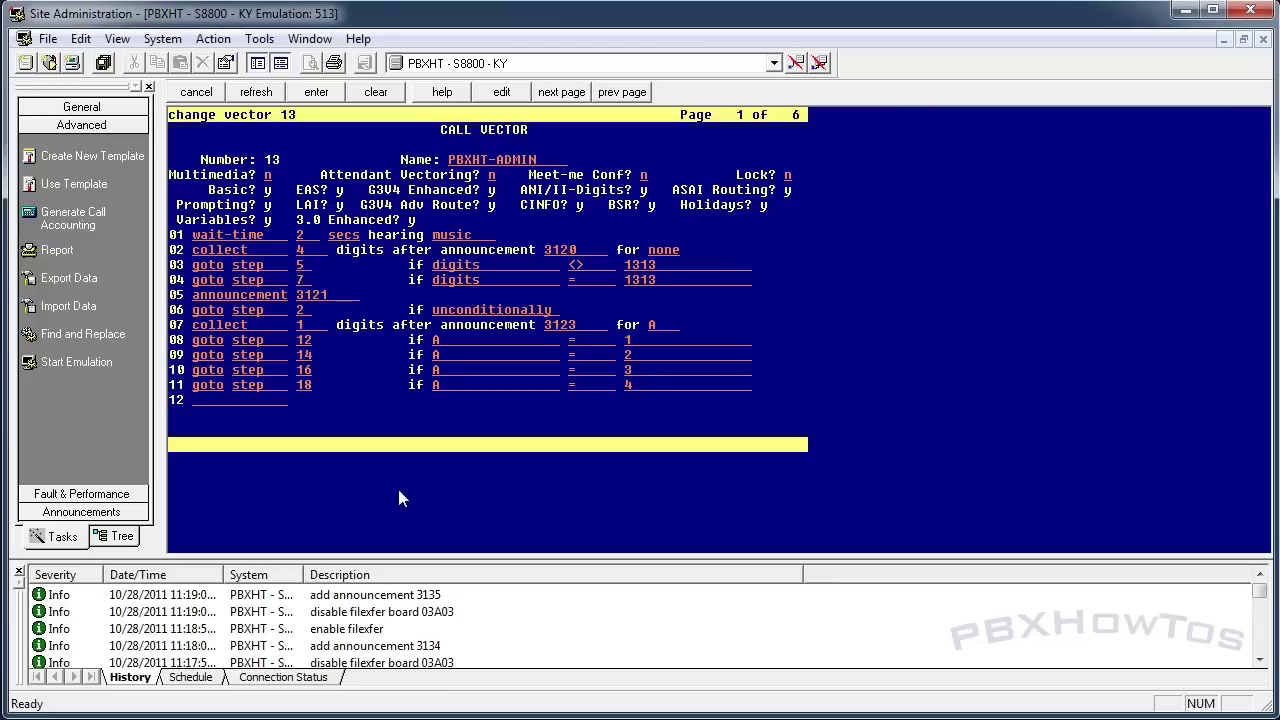
pyautogui.write('ann')
pyautogui.press('Tab')
pyautogui.write('3124')
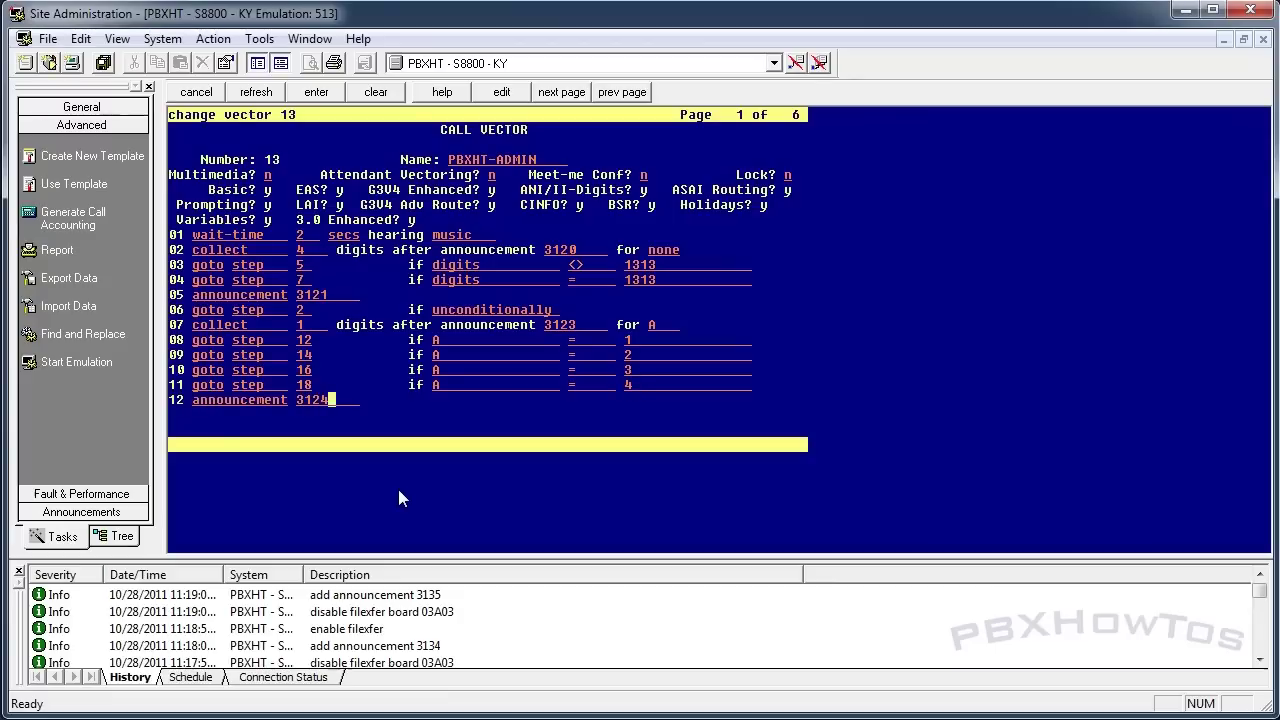
# On page 2, add disconnect after 3128, announcement 3125, and disconnect after 3128 on steps 13–15
pyautogui.press('Tab')
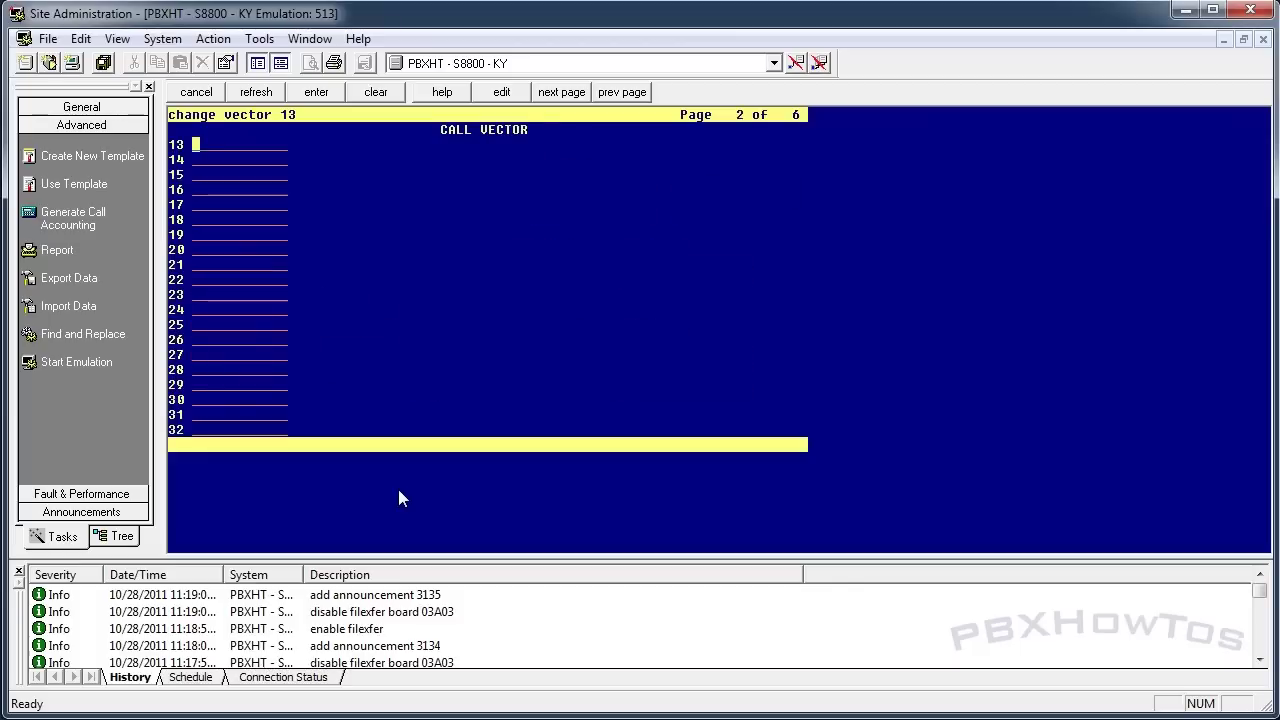
pyautogui.write('dis')
pyautogui.press('Tab')
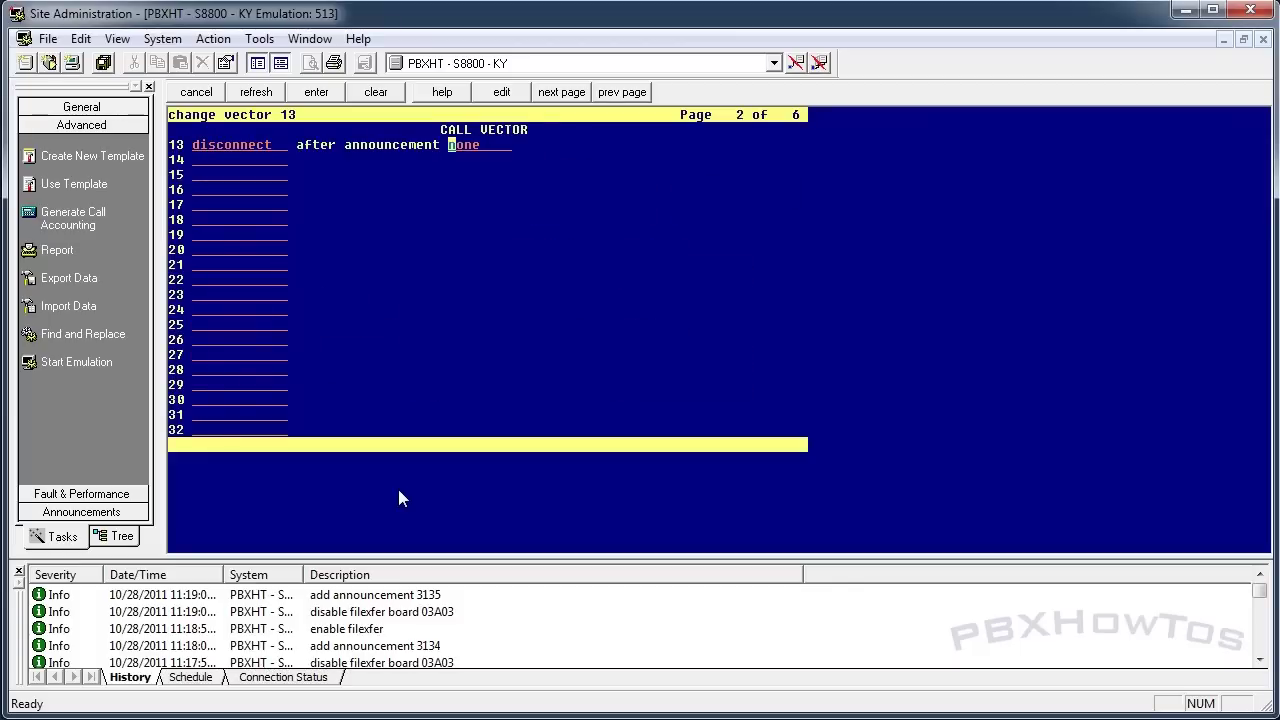
pyautogui.write('3128')
pyautogui.press('Tab')
pyautogui.write('an')
pyautogui.press('Tab')
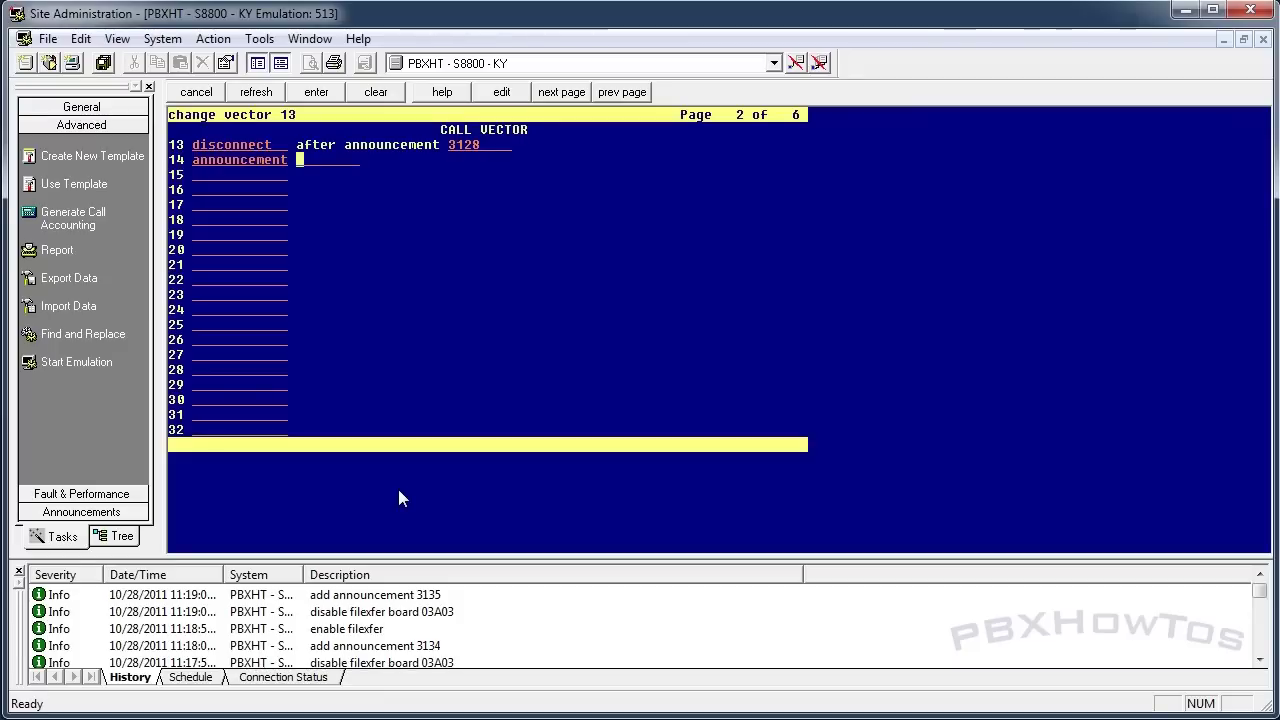
pyautogui.write('3125')
pyautogui.press('Tab')
pyautogui.write('dis')
pyautogui.press('Tab')
pyautogui.write('3128')
pyautogui.press('Tab')
# Add announcement 3126, disconnect after 3128, announcement 3127, disconnect after 3128, and stop, then return to page 1
pyautogui.write('an')
pyautogui.press('Tab')
pyautogui.write('31')
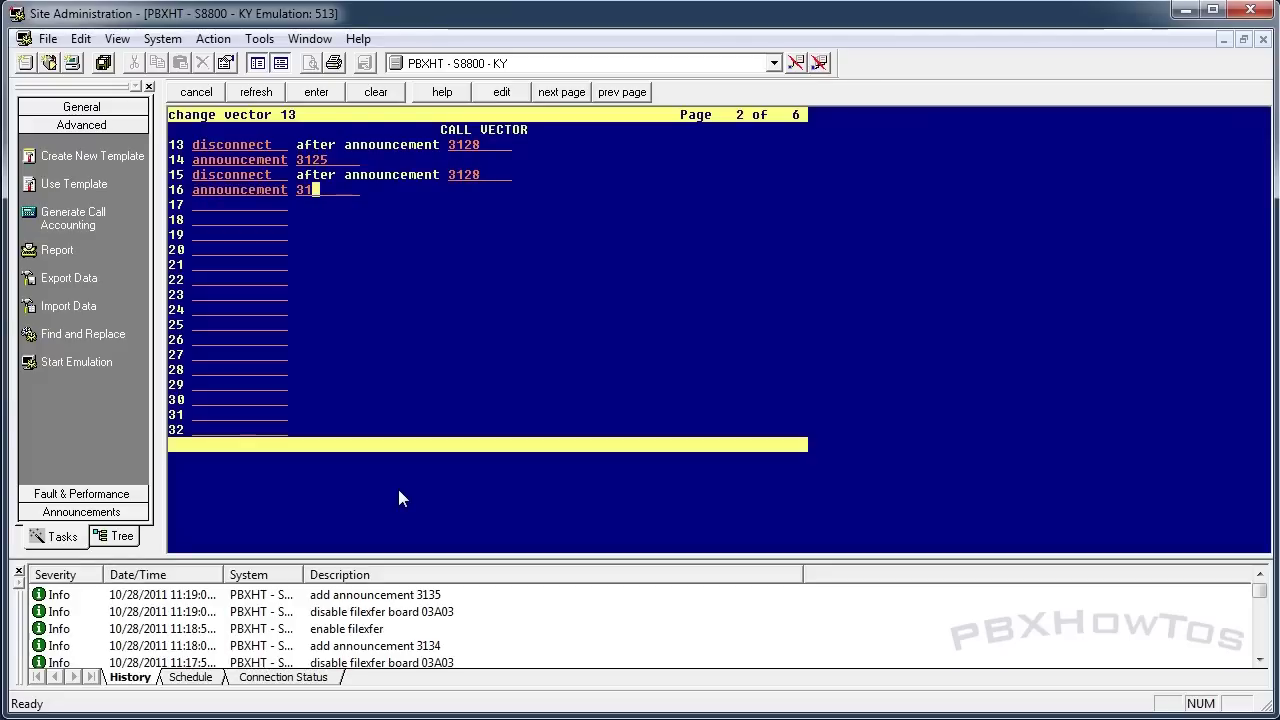
pyautogui.write('26')
pyautogui.write('dis')
pyautogui.press('Tab')
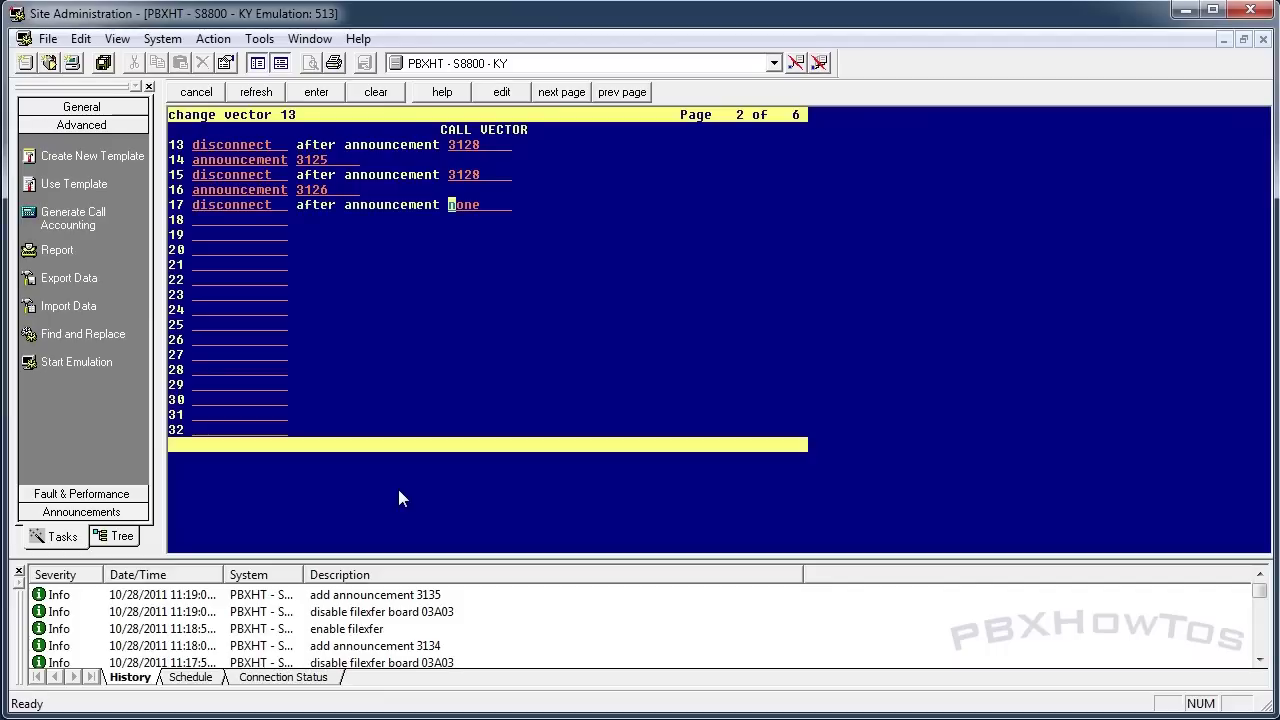
pyautogui.write('3128')
pyautogui.press('Tab')
pyautogui.write('an')
pyautogui.press('Tab')
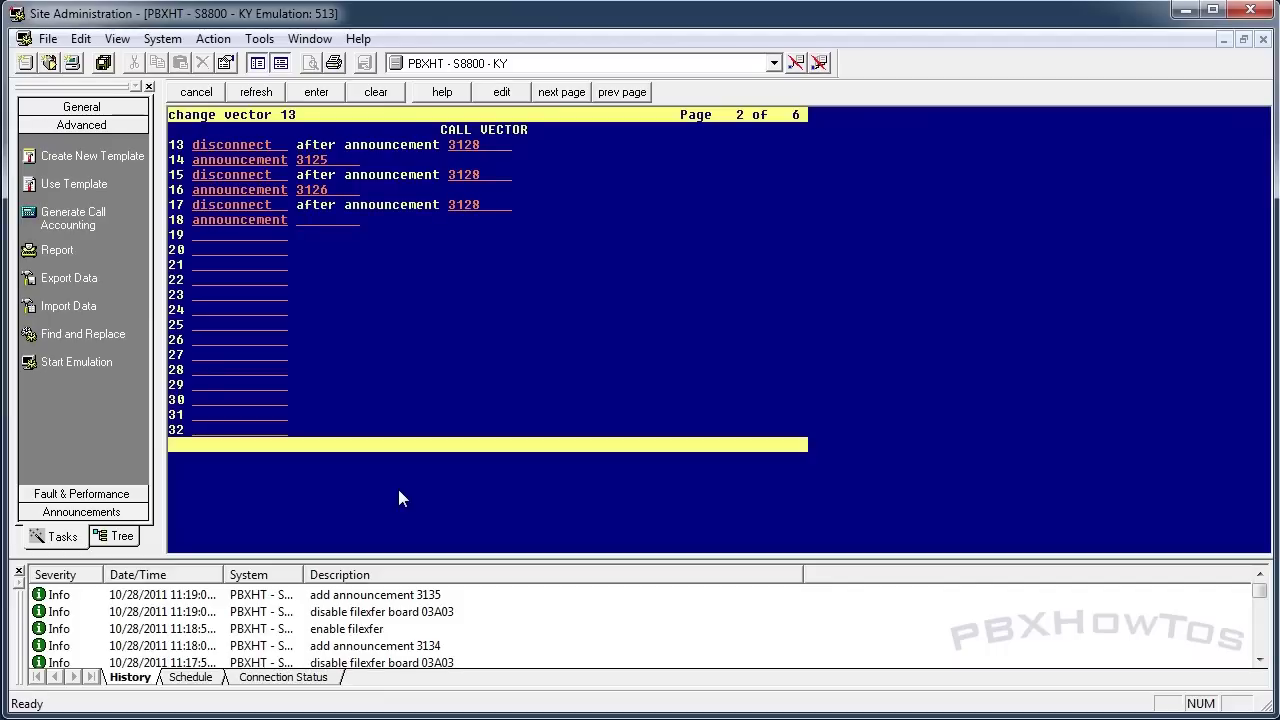
pyautogui.write('3127')
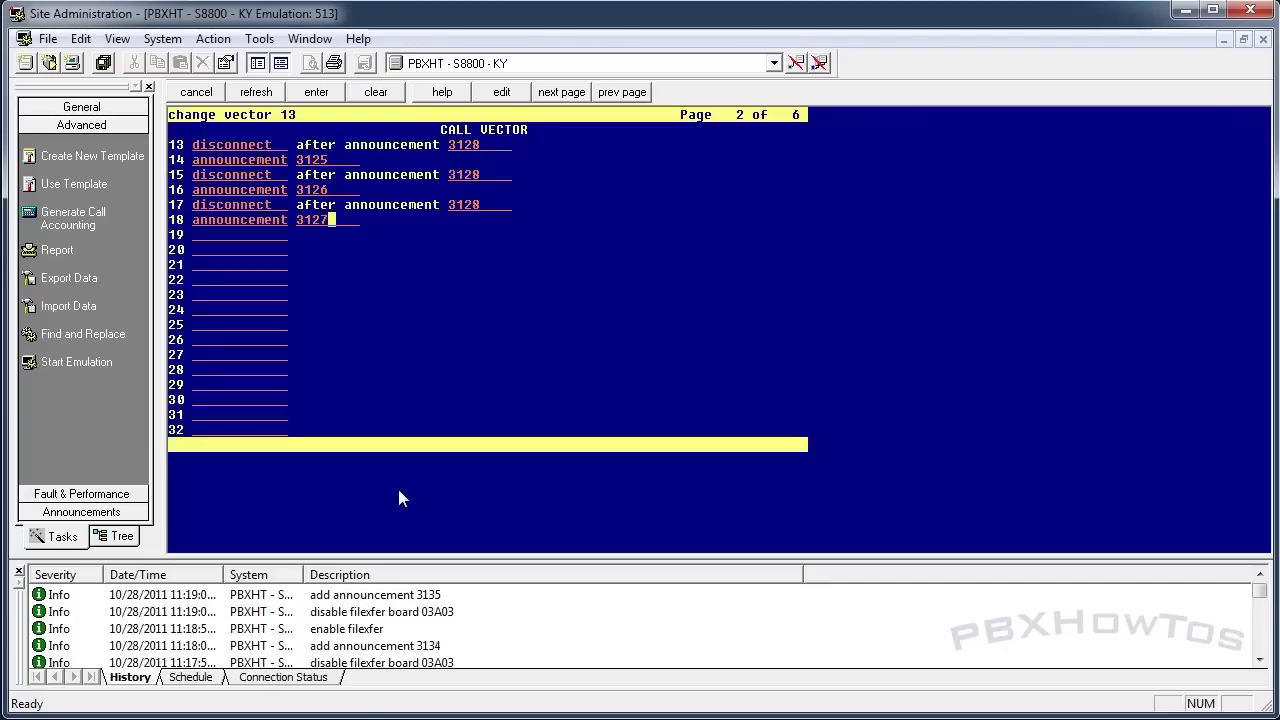
pyautogui.press('Tab')
pyautogui.write('dis')
pyautogui.press('Tab')
pyautogui.write('3128')
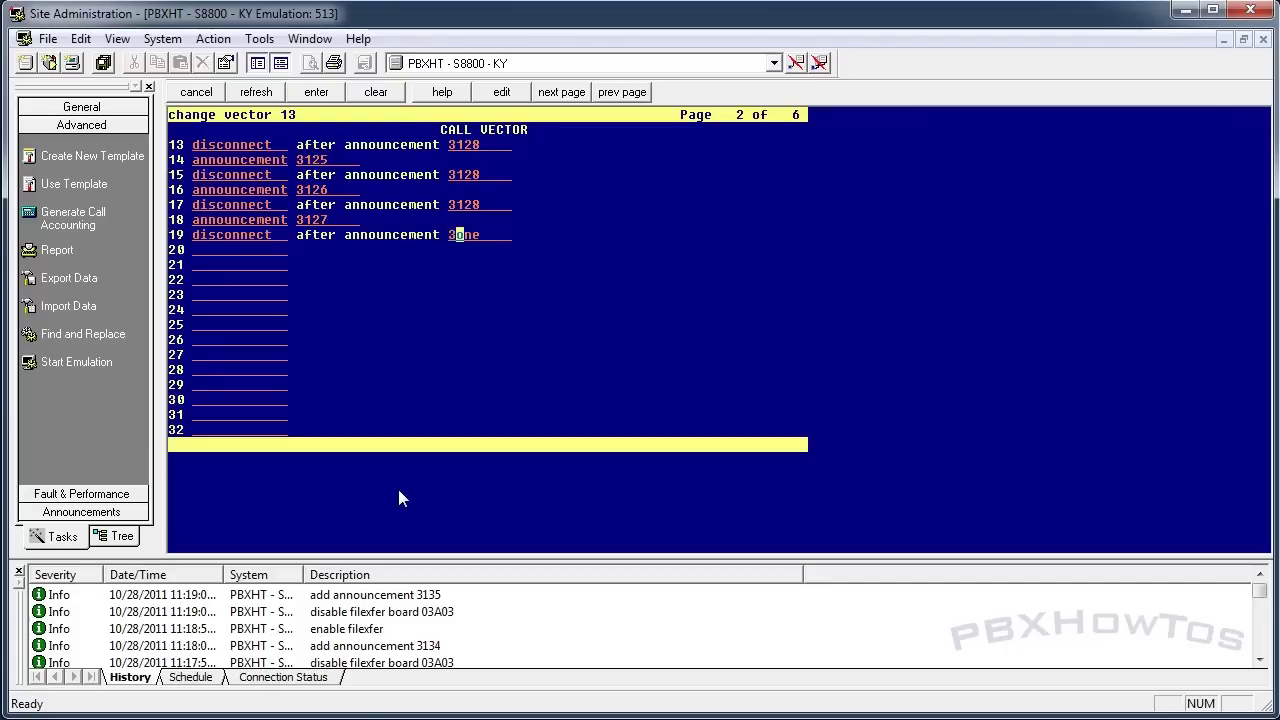
pyautogui.press('Tab')
pyautogui.write('stop')
pyautogui.press('Tab')
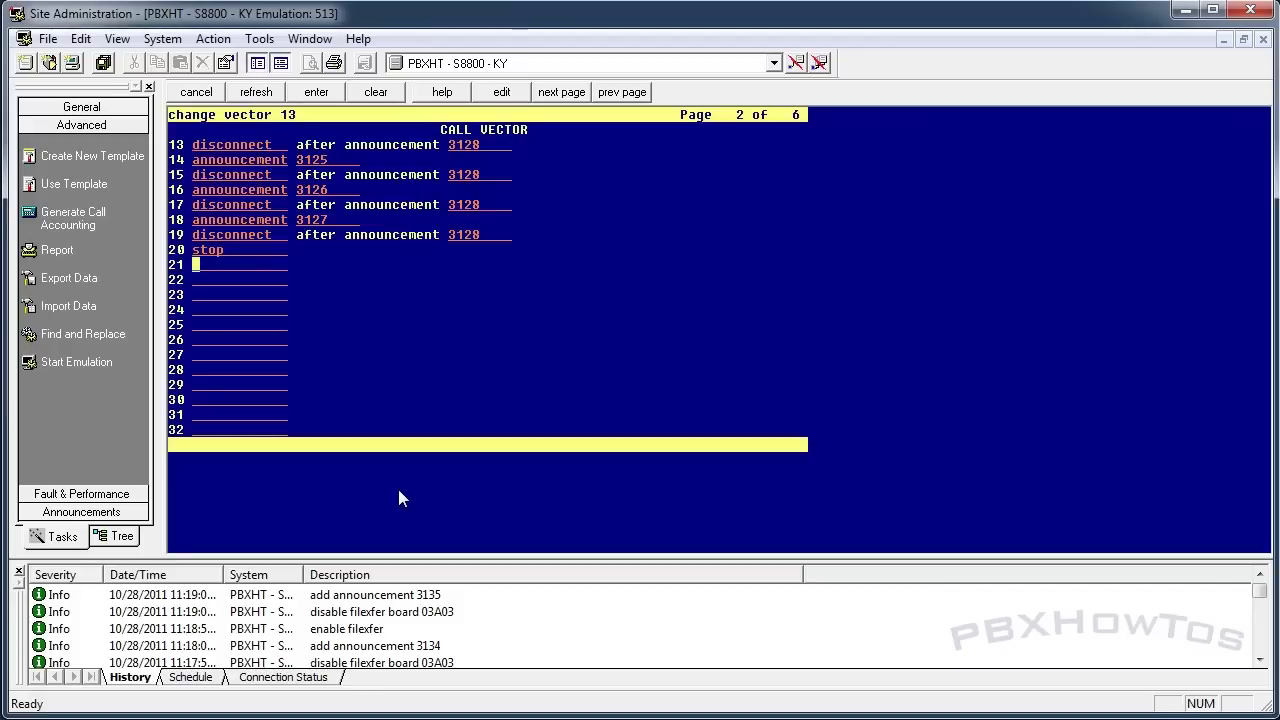
pyautogui.press('F8')
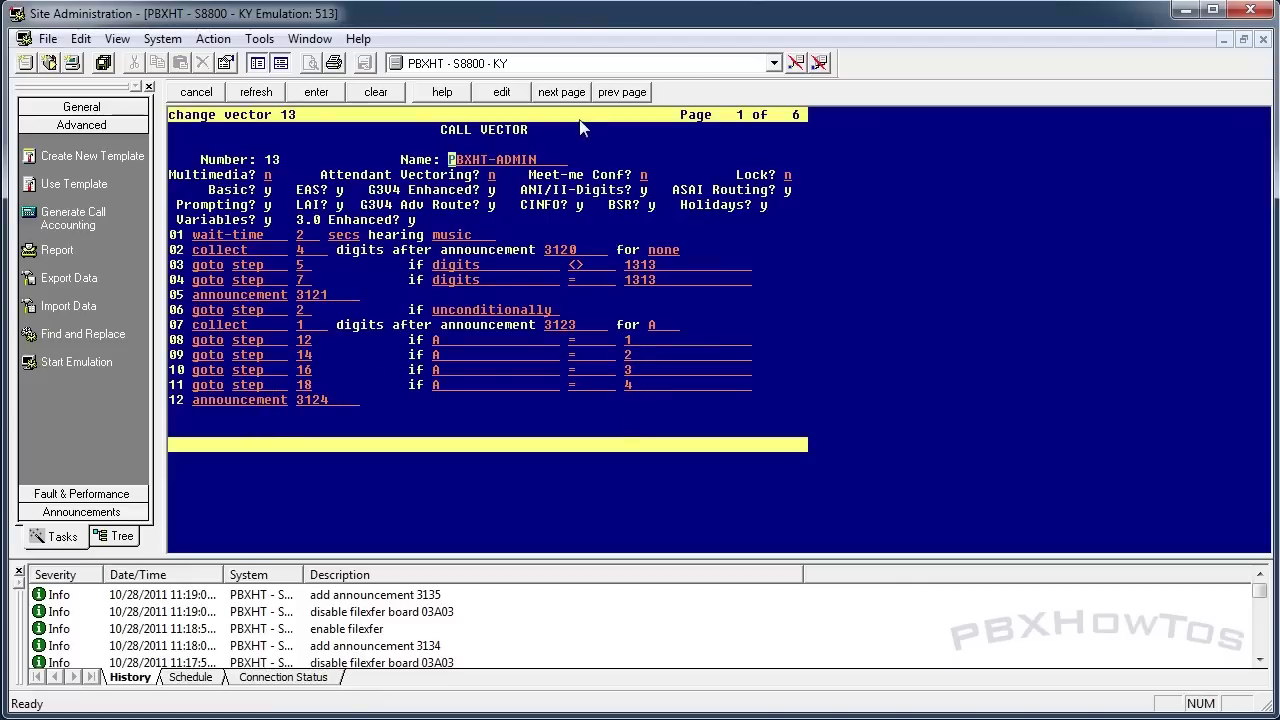
# Check page 2 of vector 13's steps and submit the change vector form
pyautogui.click(561, 91)
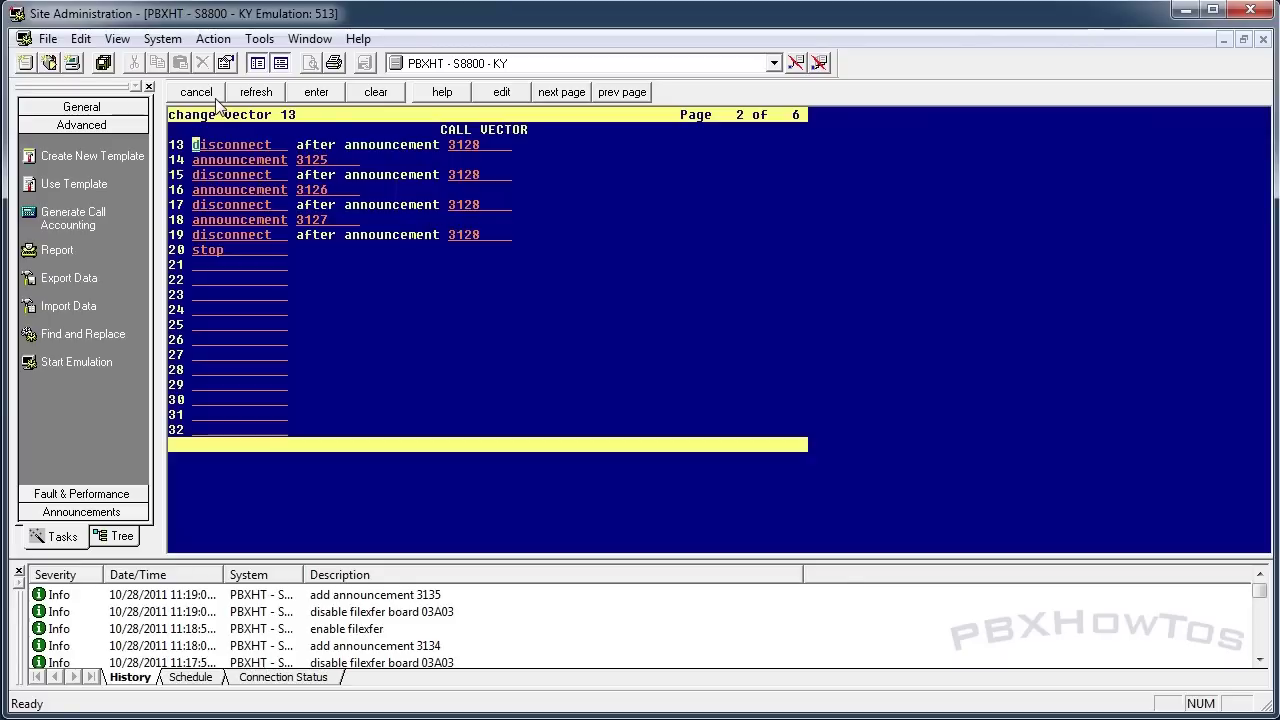
pyautogui.click(307, 96)
# Run 'list trace vector 13' and page through to trace complete, showing digit 4 to announcement 3127
pyautogui.write('list tr')
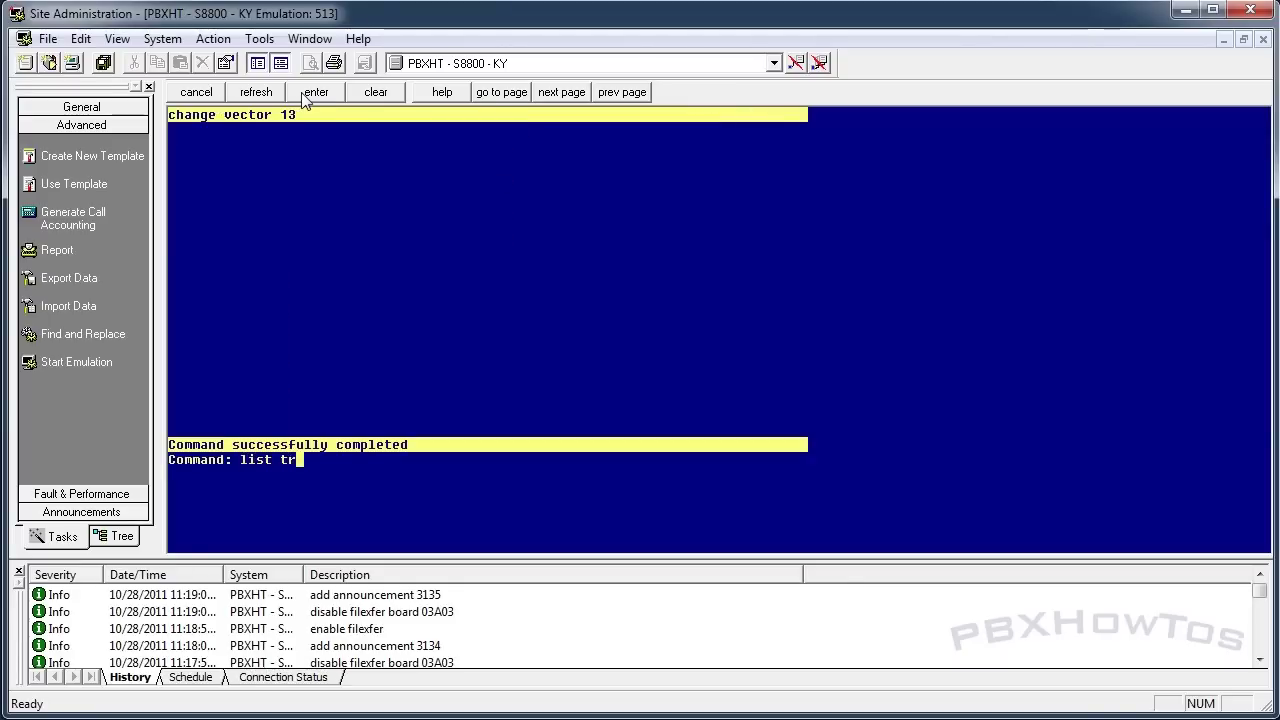
pyautogui.write('ace vector 13')
pyautogui.press('Return')
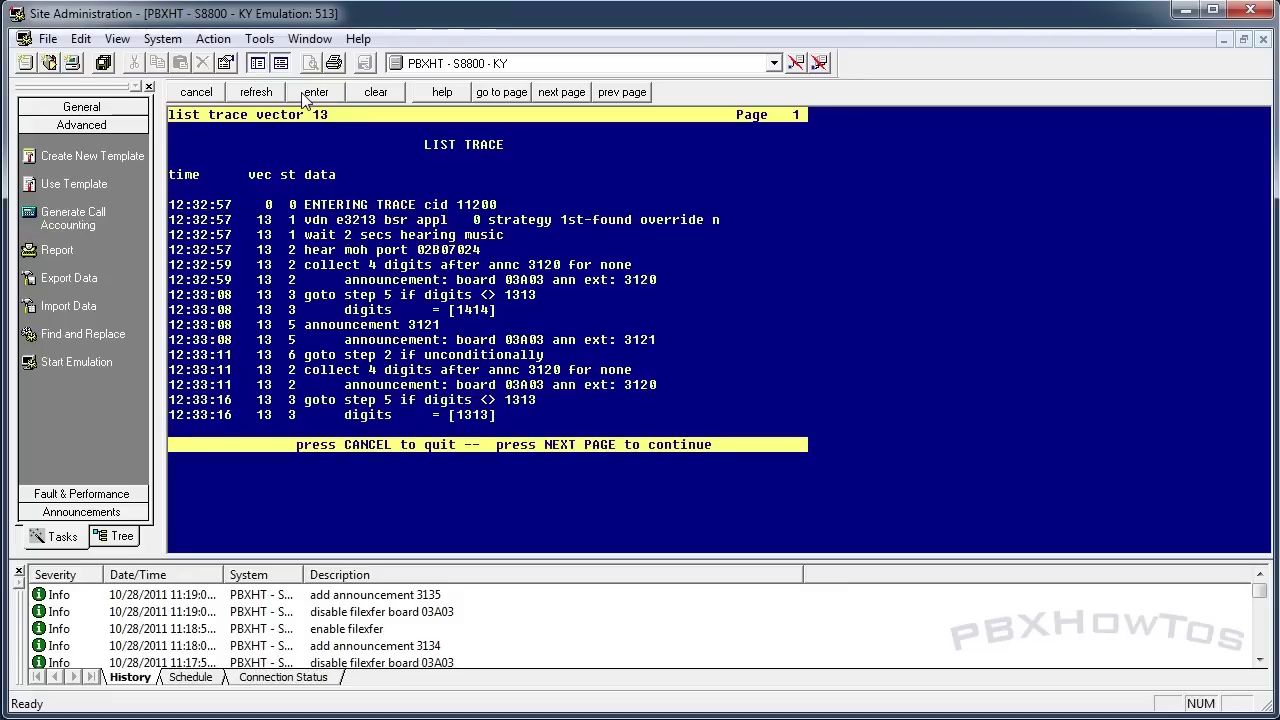
pyautogui.click(308, 92)
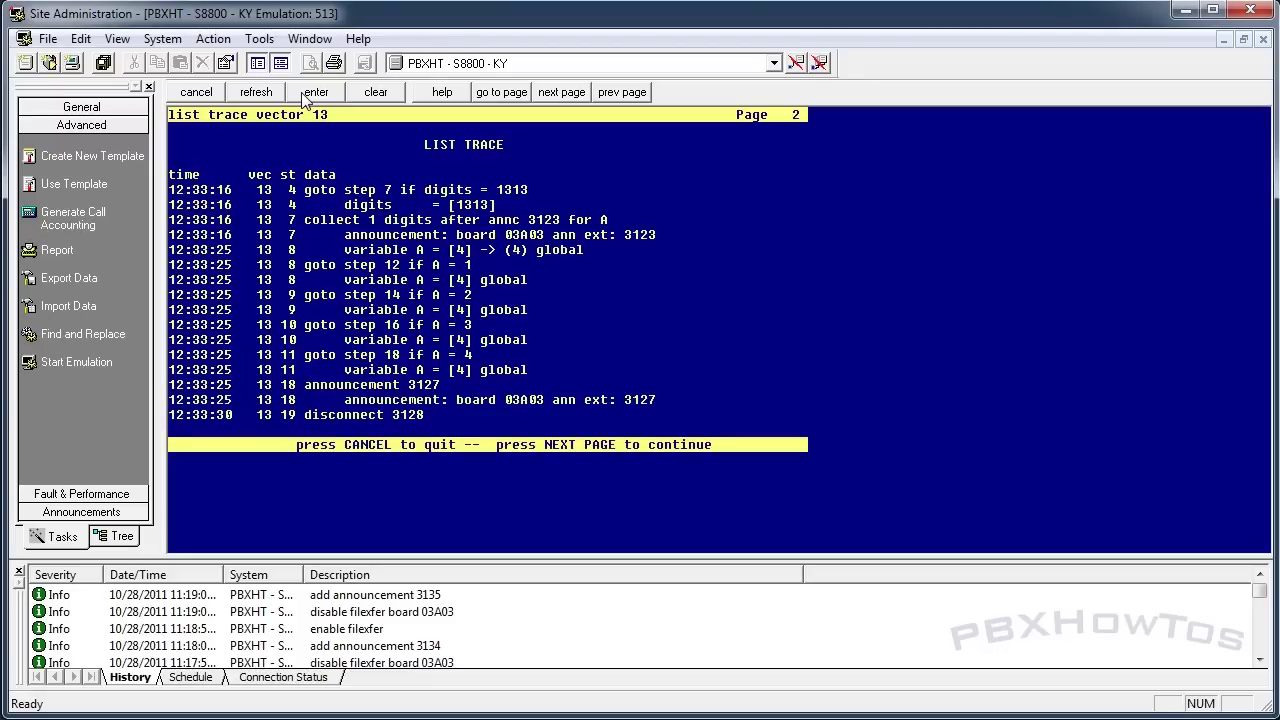
pyautogui.click(314, 92)
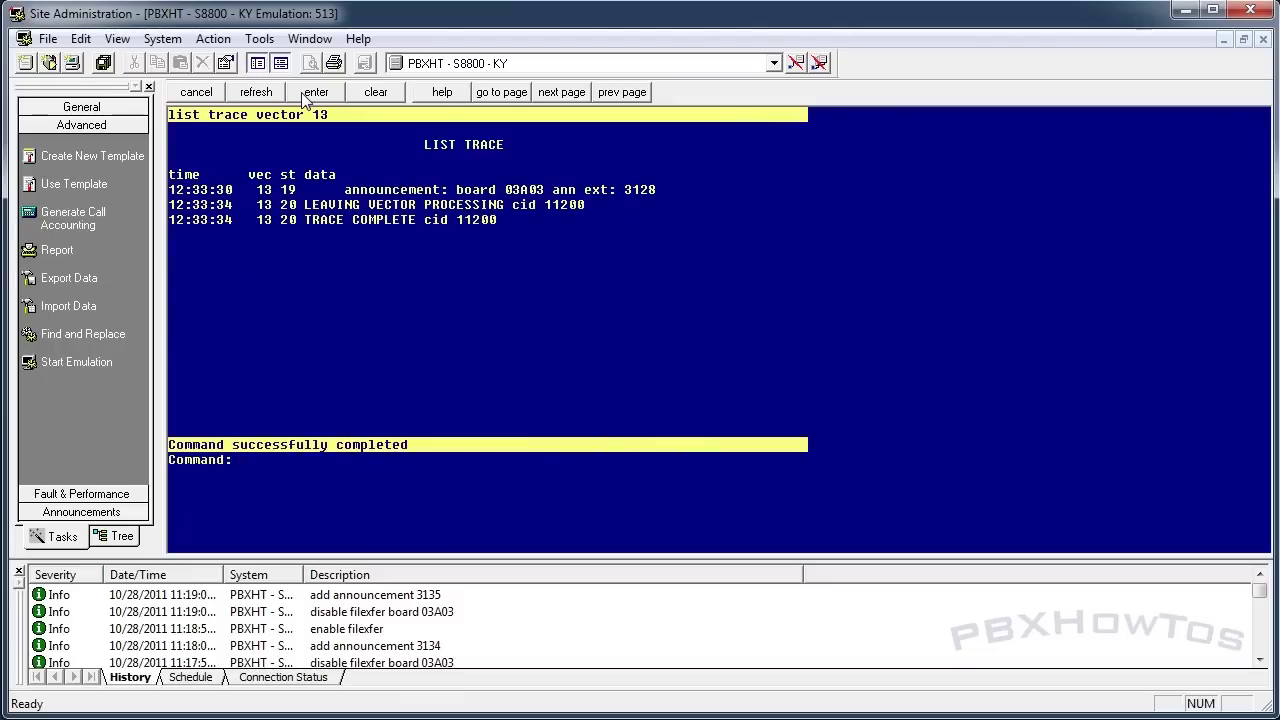
# List the vector 131 trace, then use 'disp var' to confirm variable A holds 4
pyautogui.write('list trace v')
pyautogui.write('ector 131')
pyautogui.press('Return')
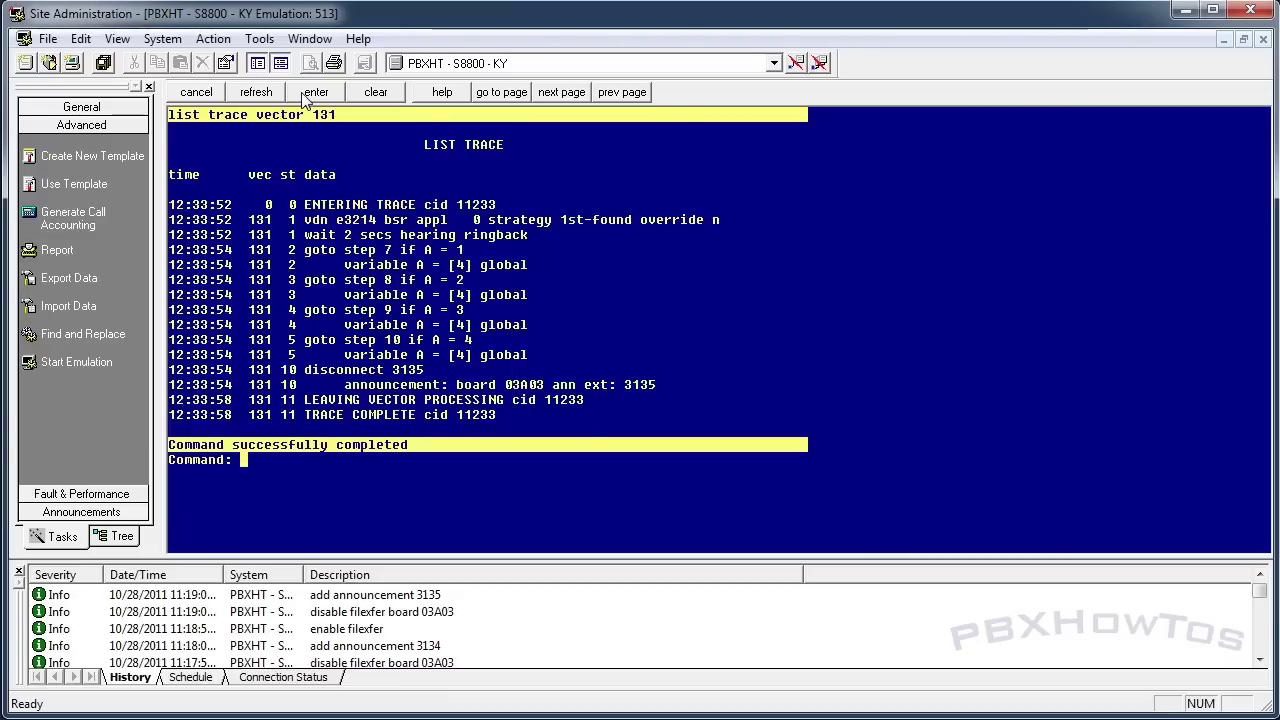
pyautogui.write('disp var')
pyautogui.click(303, 94)
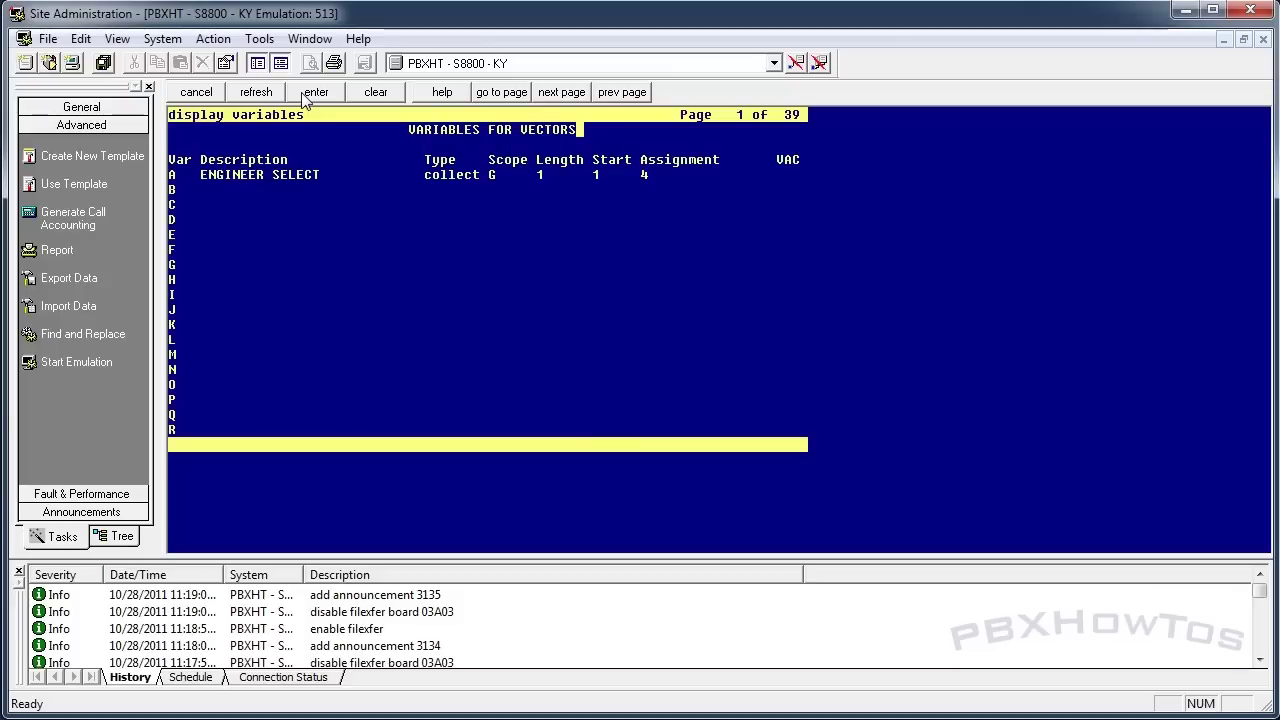
pyautogui.click(303, 94)
pyautogui.write('list trace ')
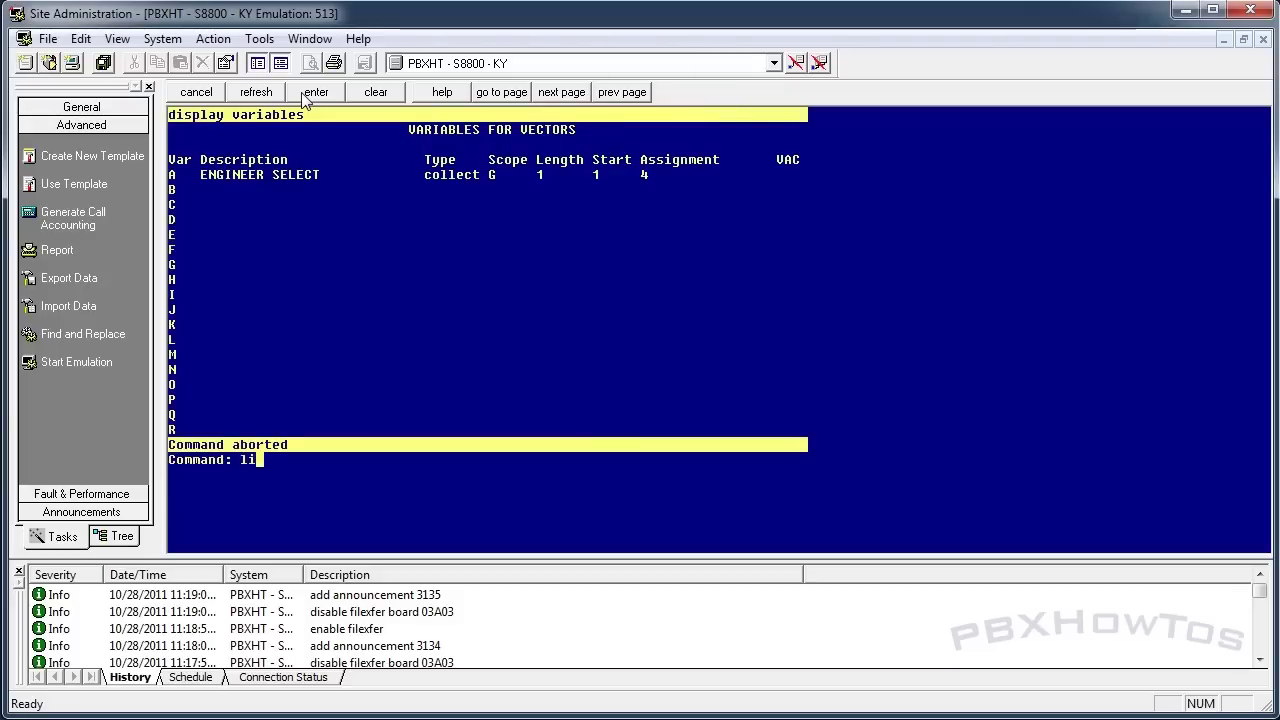
pyautogui.write('vector 13')
# Page the new vector 13 trace to completion (digit 3 to announcement 3126), then run 'disp var'
pyautogui.click(303, 94)
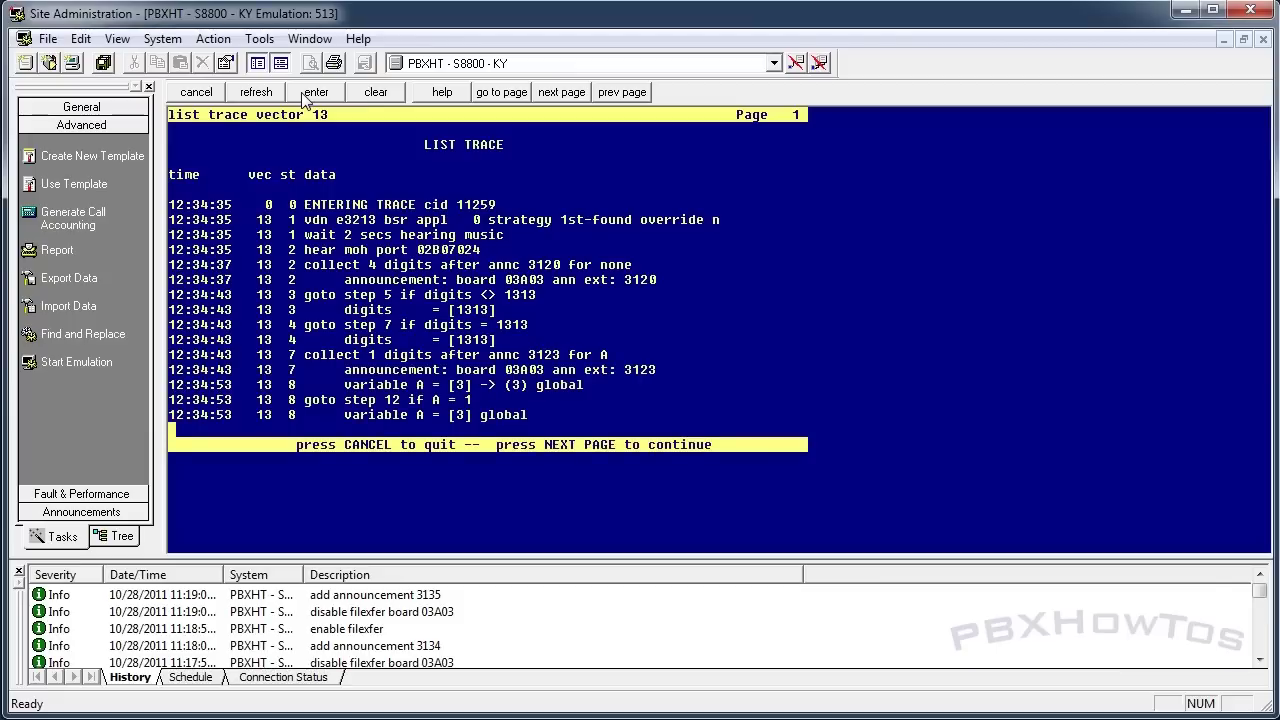
pyautogui.press('F7')
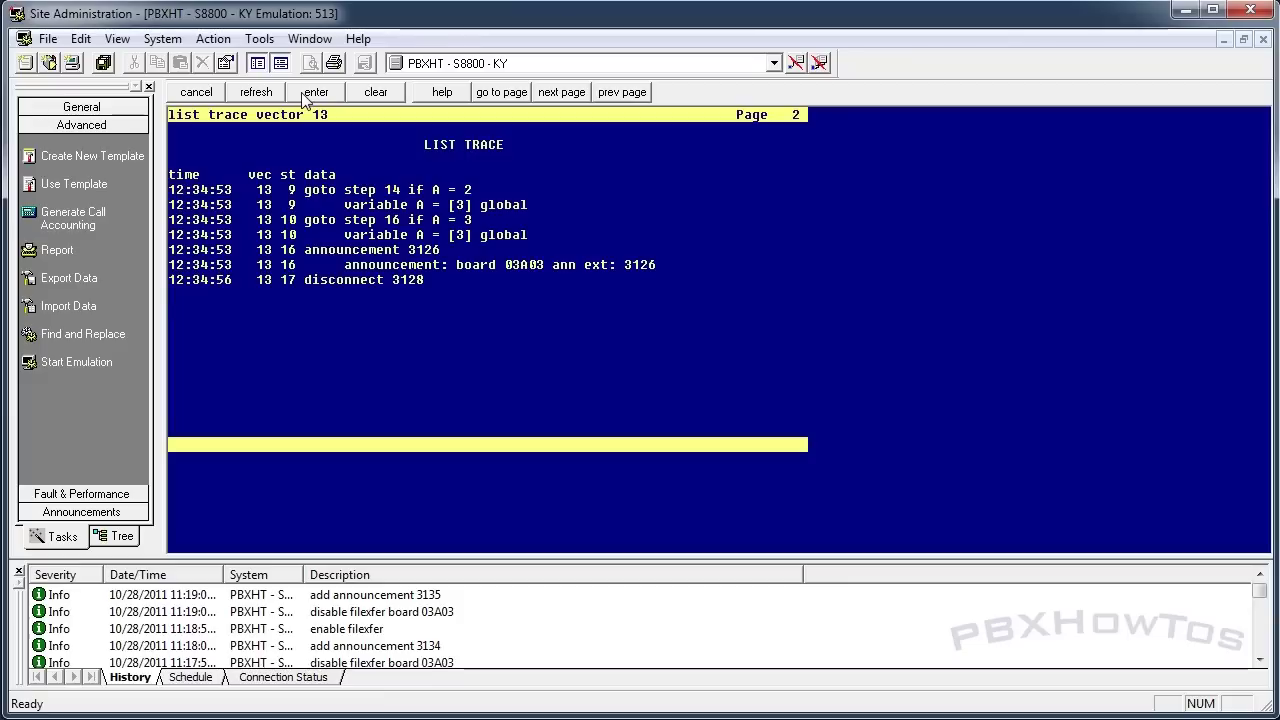
pyautogui.press('F1')
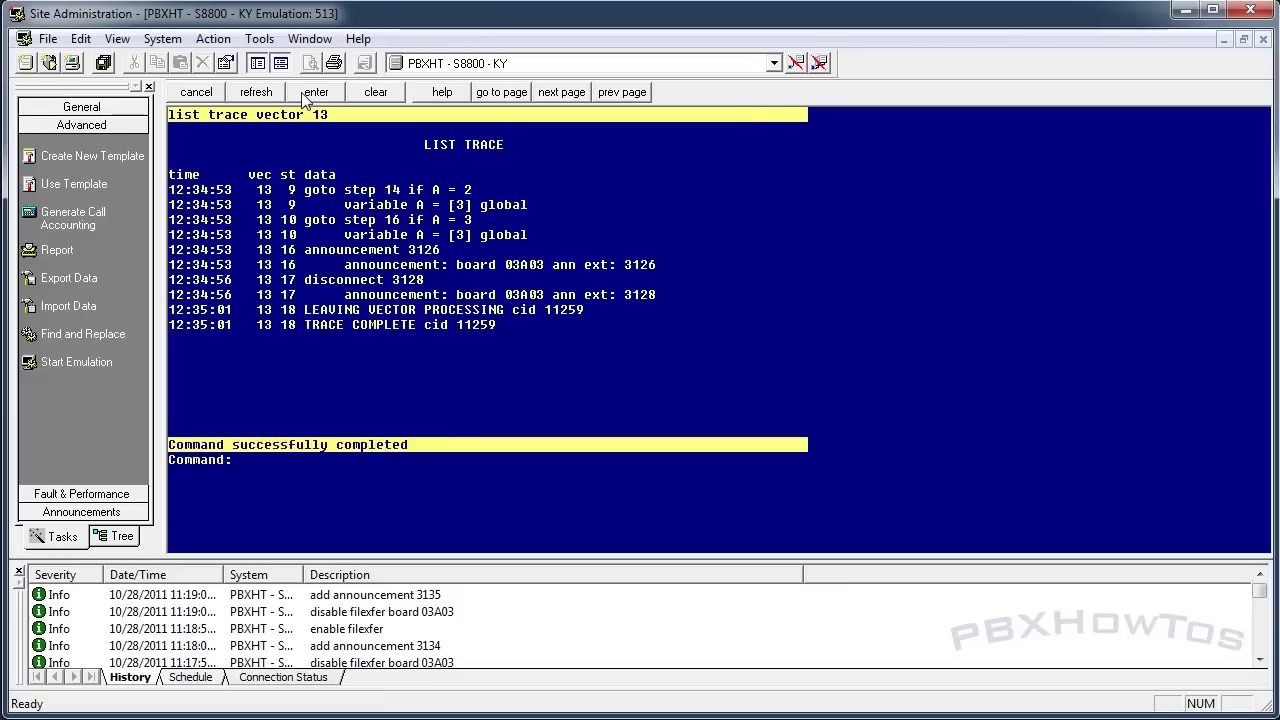
pyautogui.write('disp var')
pyautogui.press('Return')
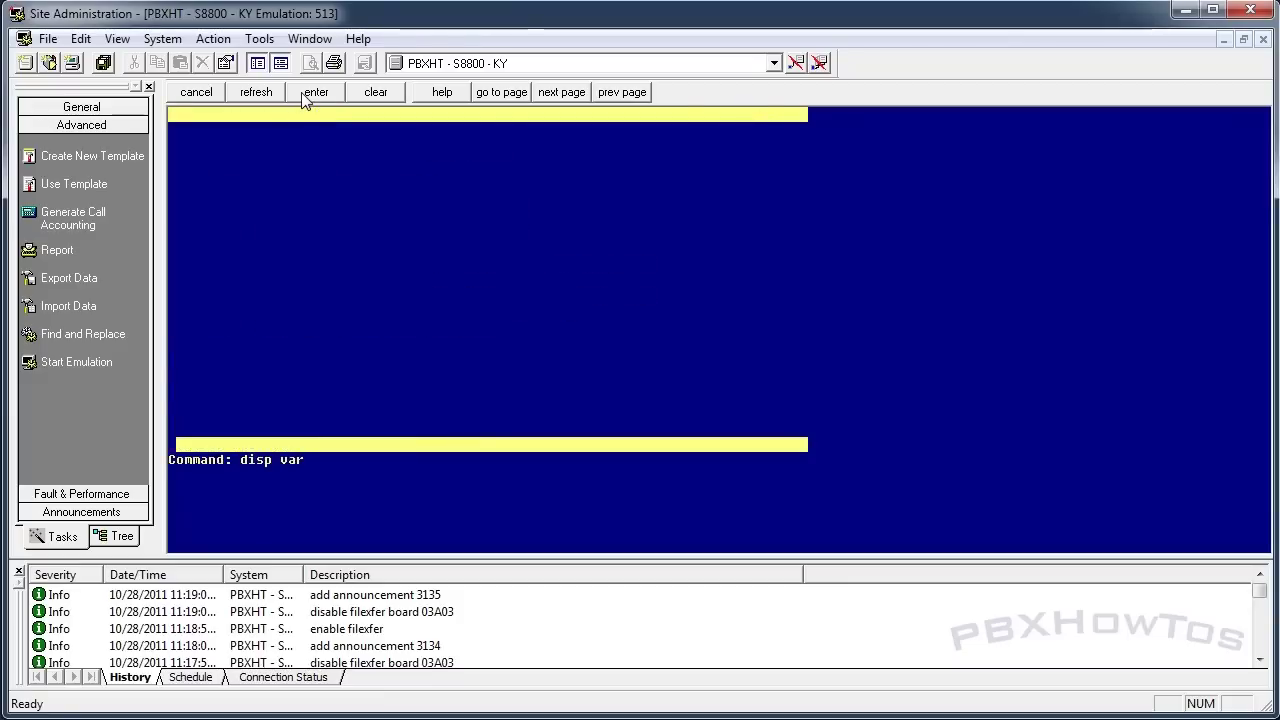
# Close the variables display showing A = 3 and run 'list trace vector 131'
pyautogui.press('F1')
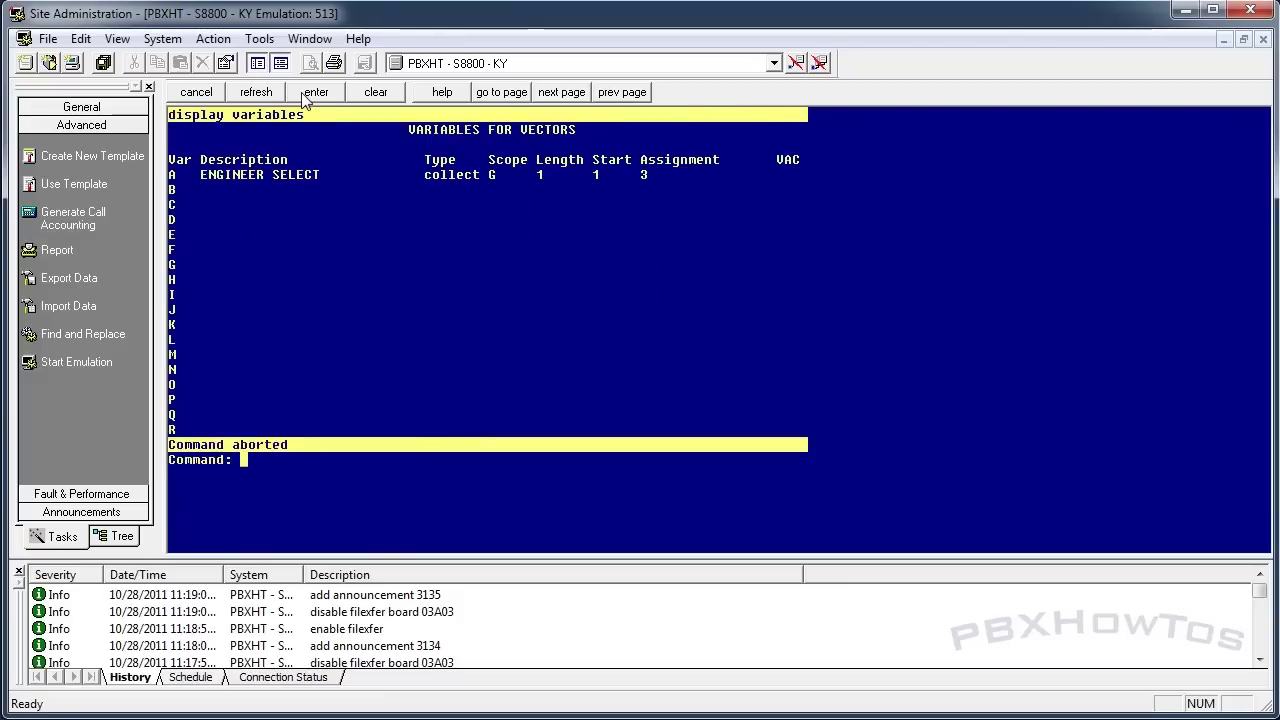
pyautogui.write('list vec')
pyautogui.press('BackSpace')
pyautogui.press('BackSpace')
pyautogui.press('BackSpace')
pyautogui.write('trace ')
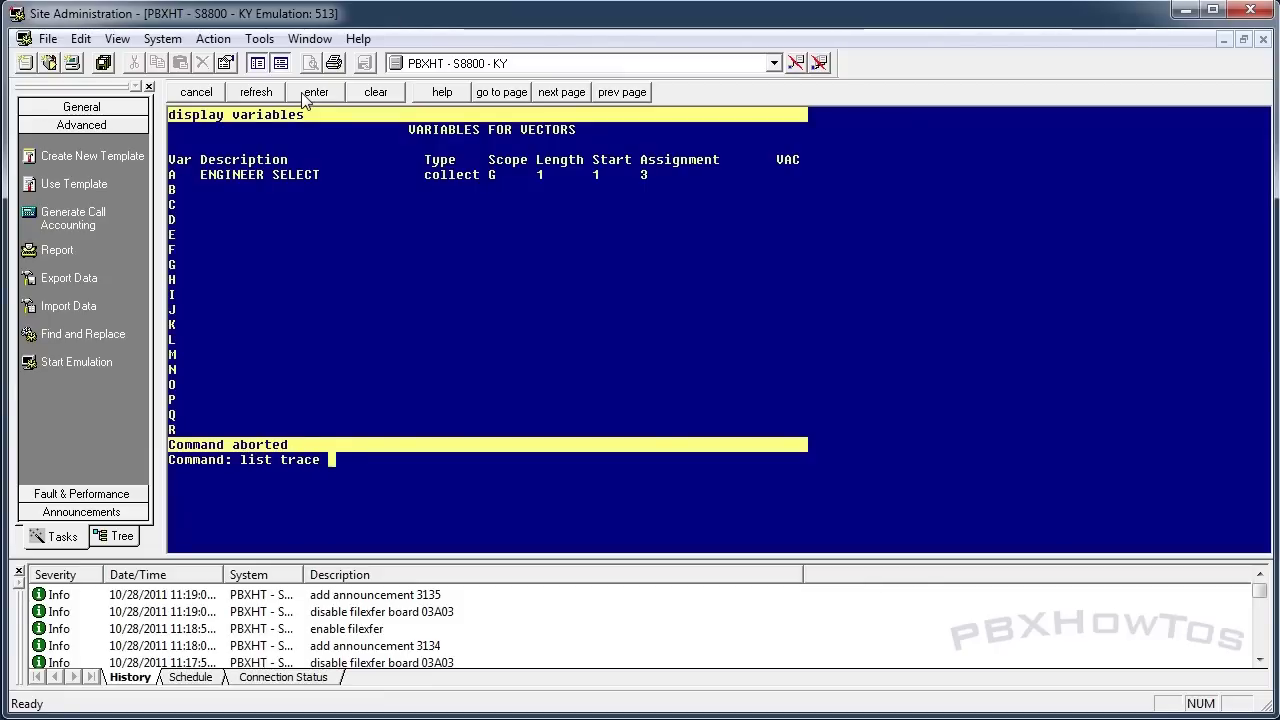
pyautogui.write('vector 131')
pyautogui.press('Return')
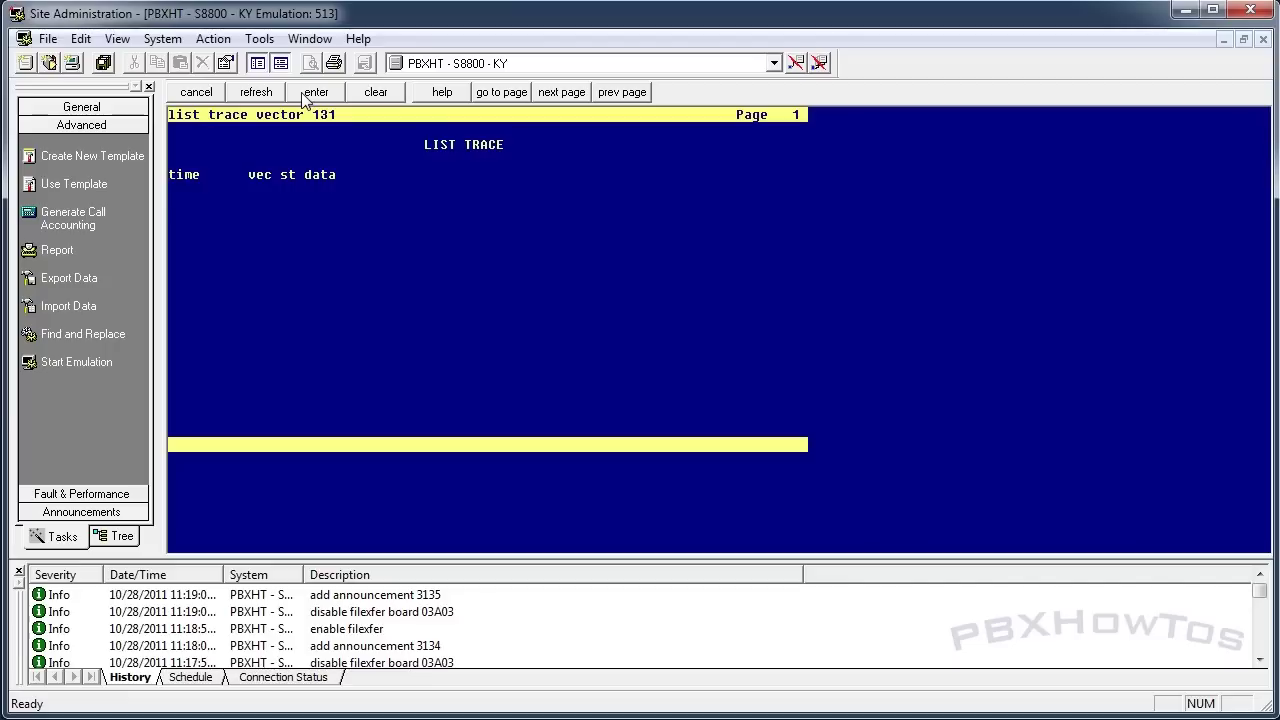